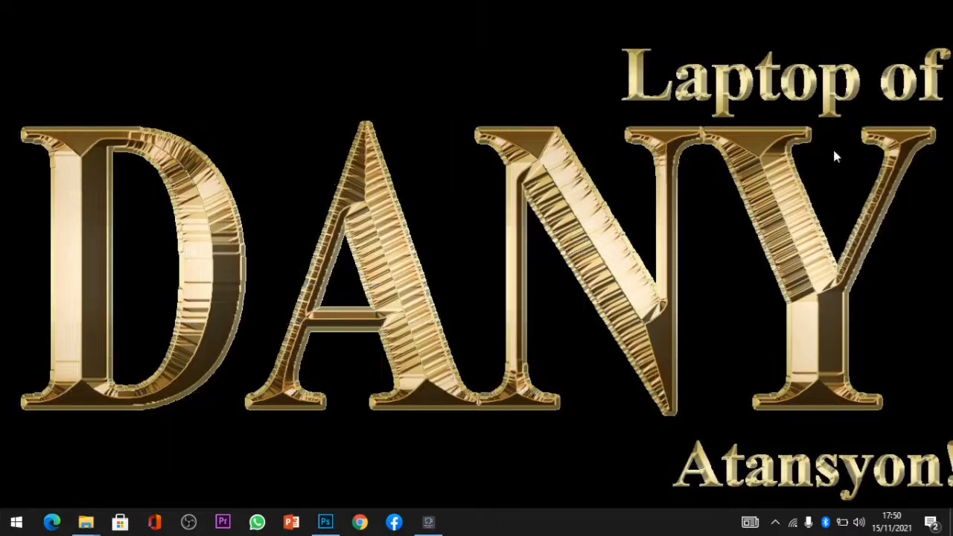
{"action": "right_click", "coordinate": [834, 171]}
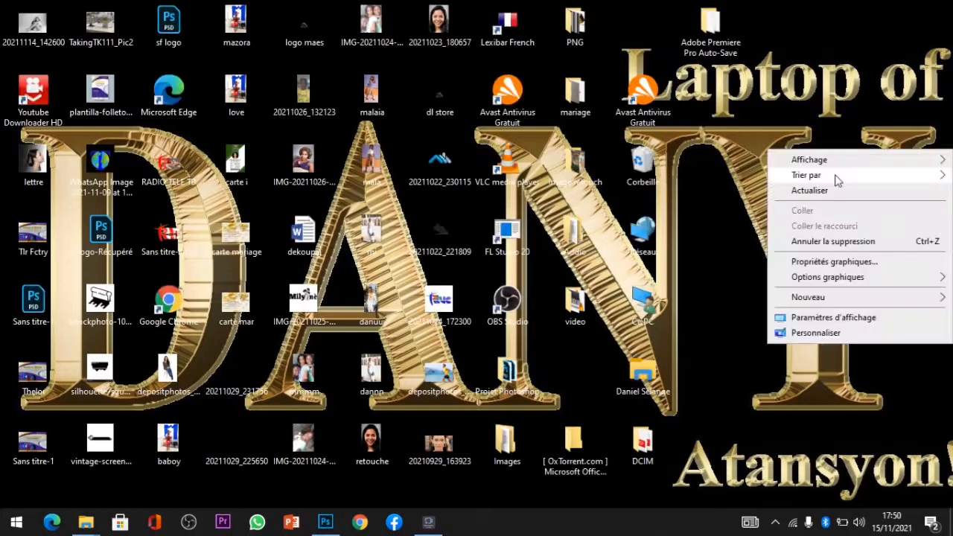
{"action": "left_click", "coordinate": [836, 187]}
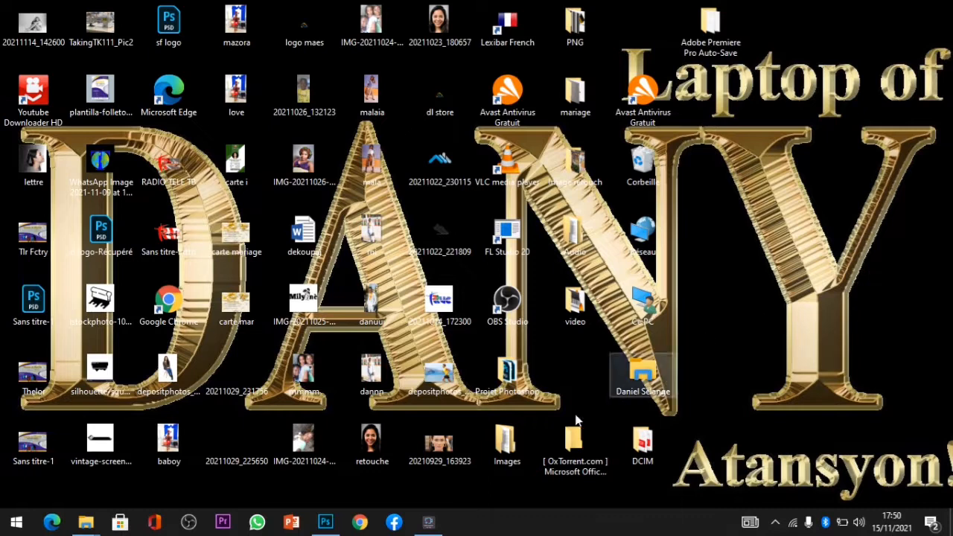
Switch to Photoshop and start a new document from the photo preset Paysage, 13 x 9
{"action": "left_click", "coordinate": [326, 521]}
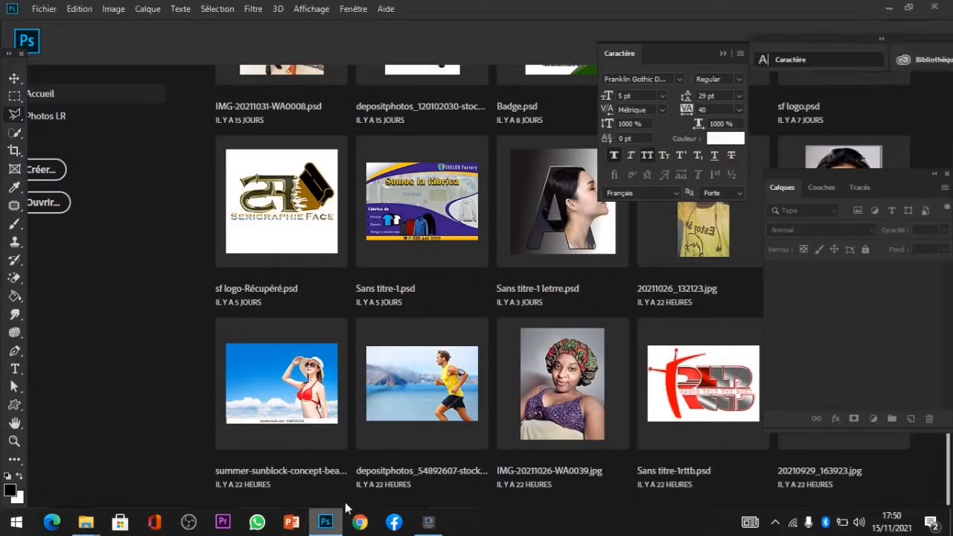
{"action": "left_click", "coordinate": [44, 170]}
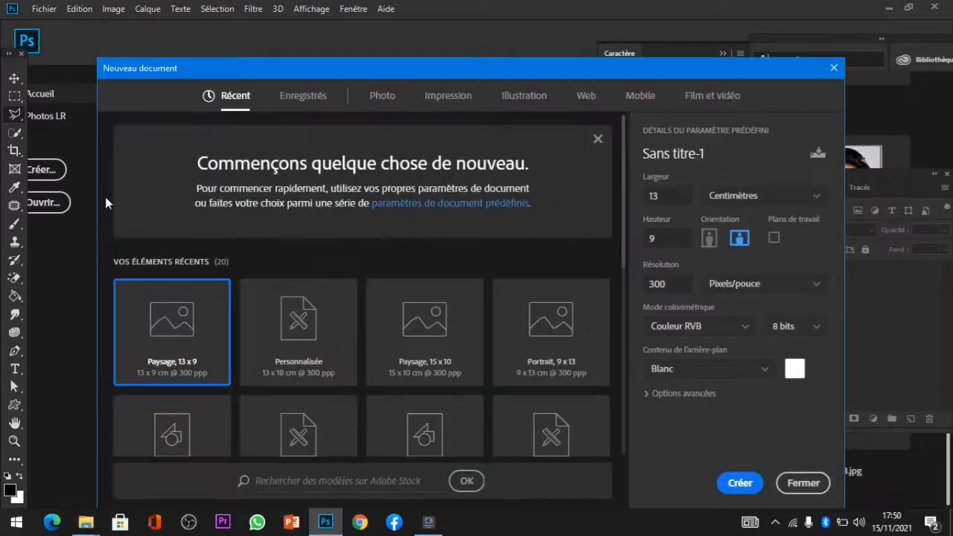
{"action": "left_click", "coordinate": [382, 97]}
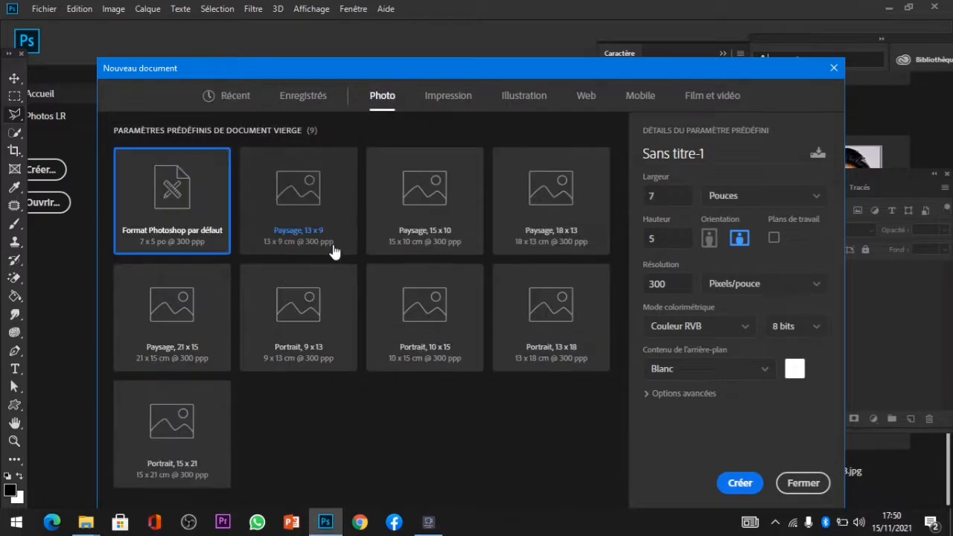
{"action": "left_click", "coordinate": [304, 198]}
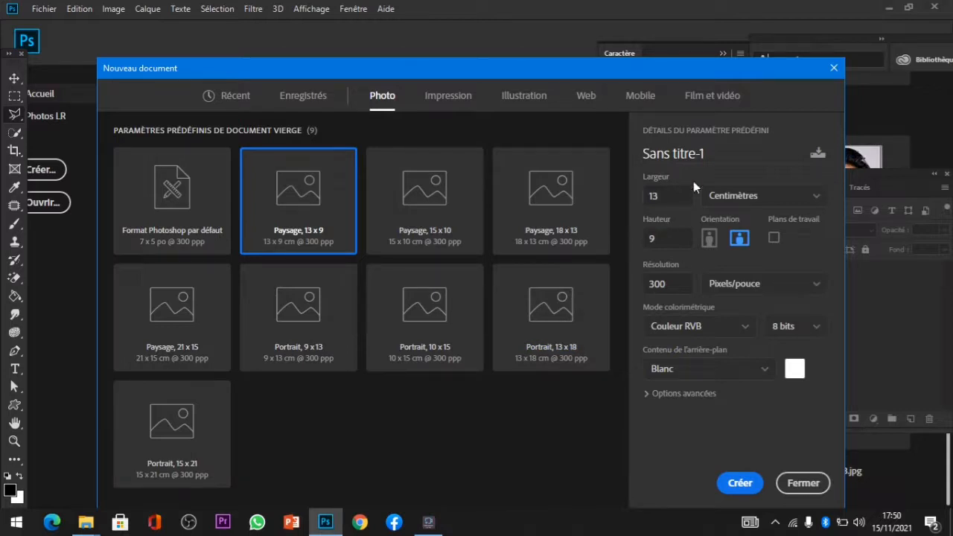
Name the new document "effet texte coupe" and create it
{"action": "left_click", "coordinate": [721, 154]}
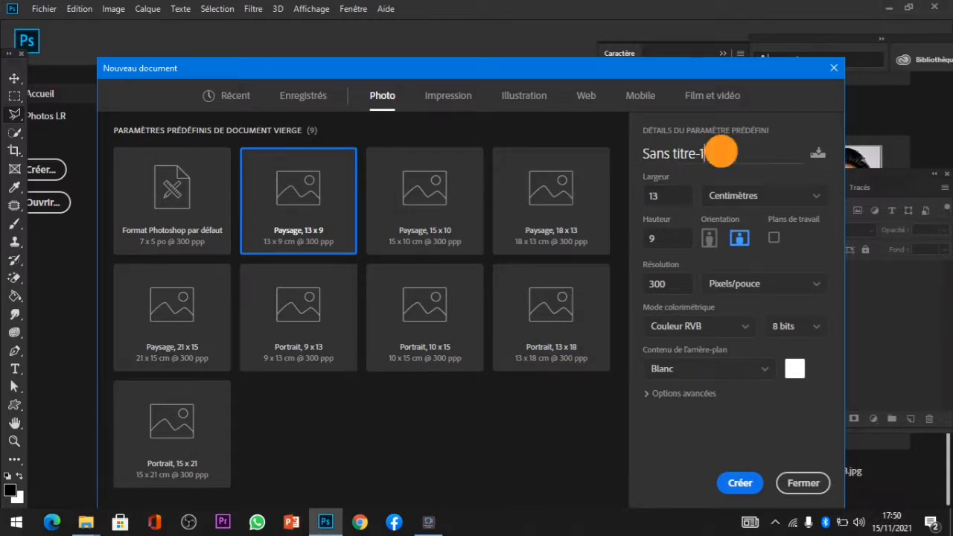
{"action": "double_click", "coordinate": [720, 154]}
{"action": "type", "text": "effet te"}
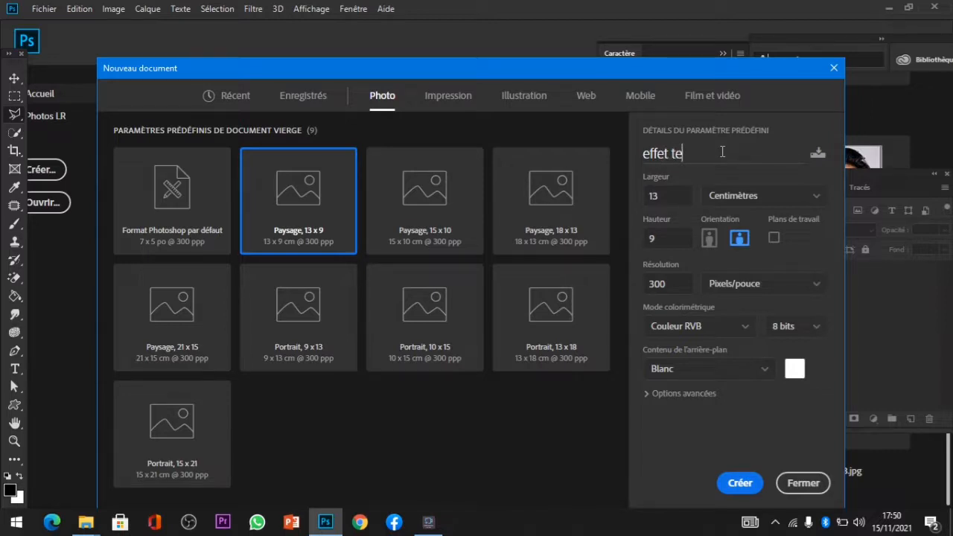
{"action": "type", "text": "xte coupe"}
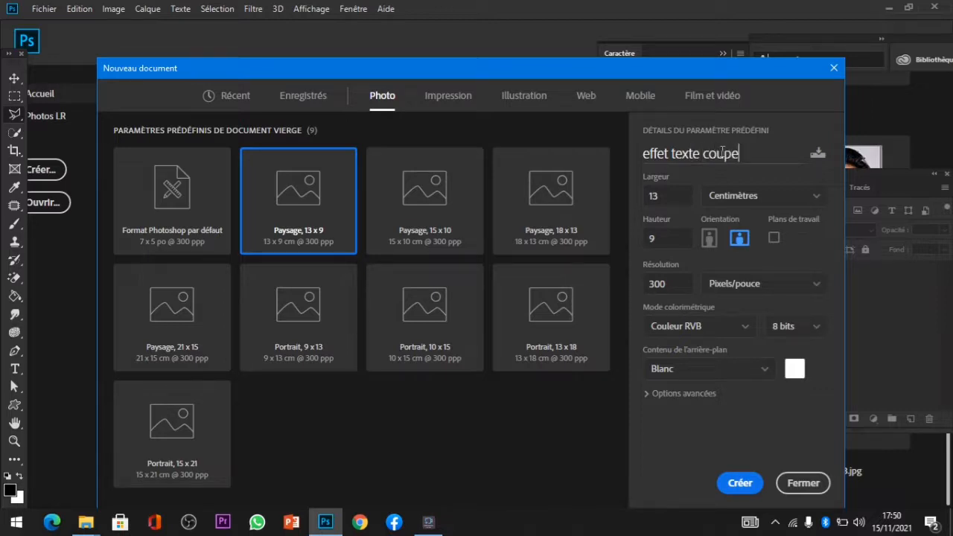
{"action": "left_click", "coordinate": [755, 484]}
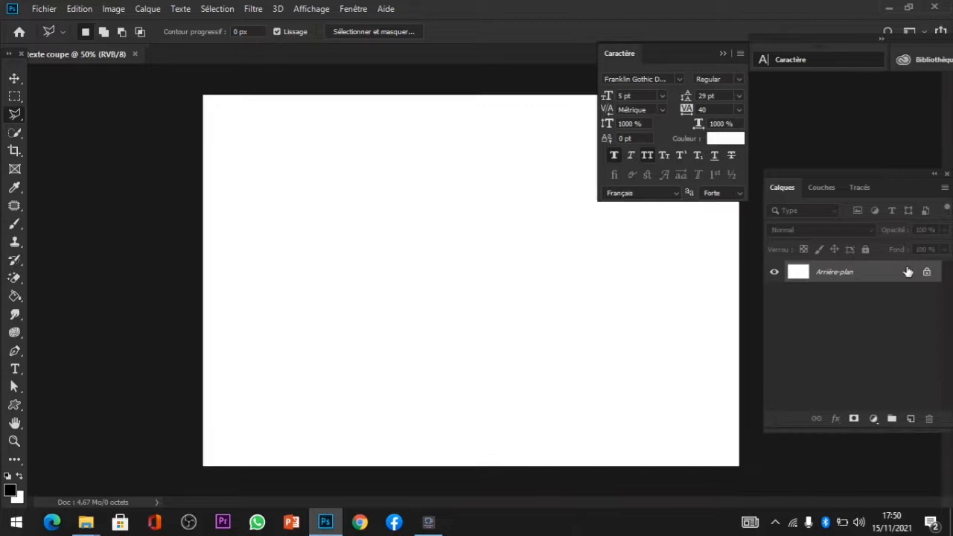
Unlock the background layer and give it a gradient overlay (Incrustation en dégradé) reset to the default settings
{"action": "left_click", "coordinate": [926, 275]}
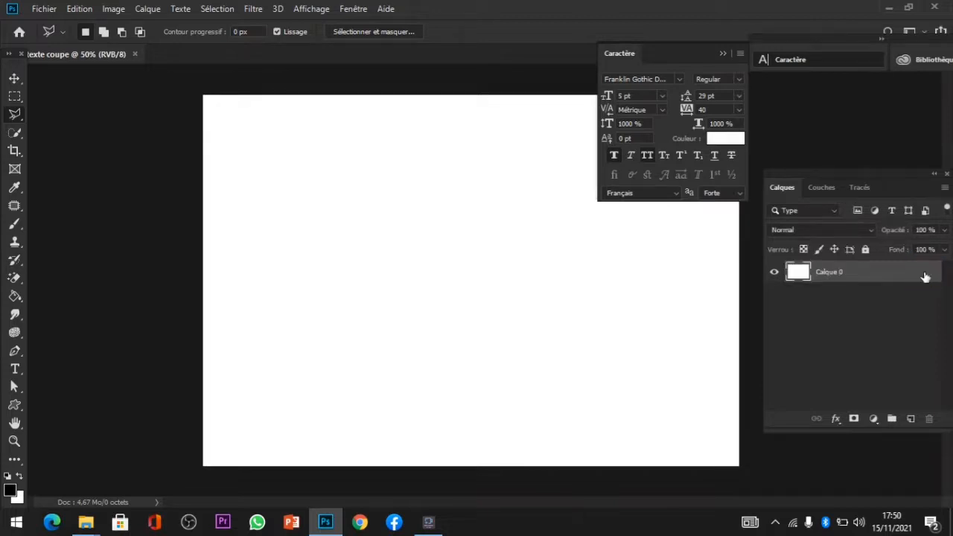
{"action": "left_click", "coordinate": [834, 420]}
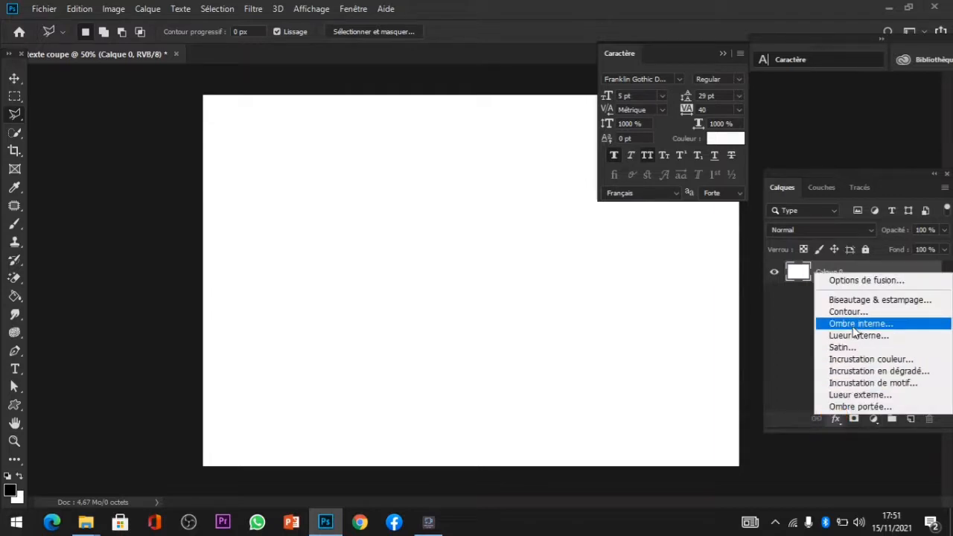
{"action": "left_click", "coordinate": [869, 373]}
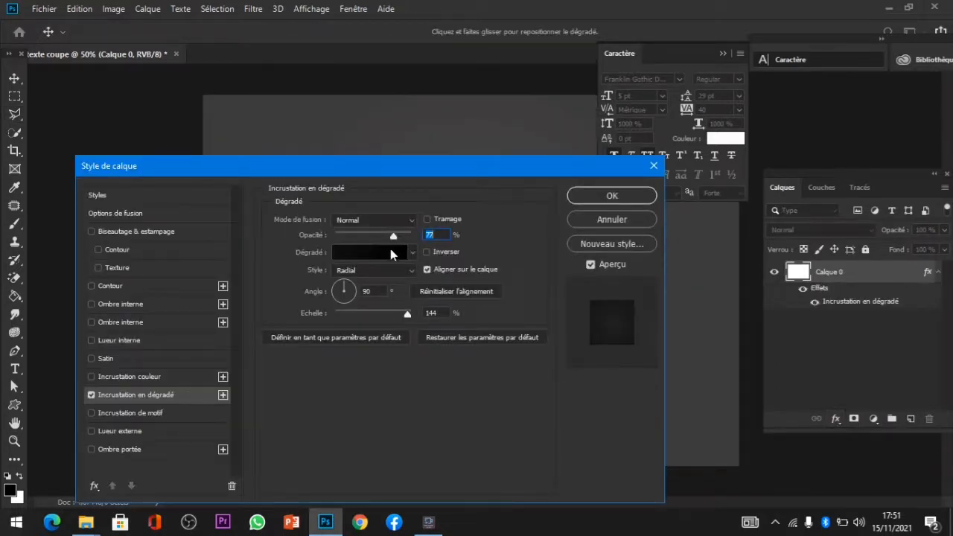
{"action": "left_click", "coordinate": [479, 335]}
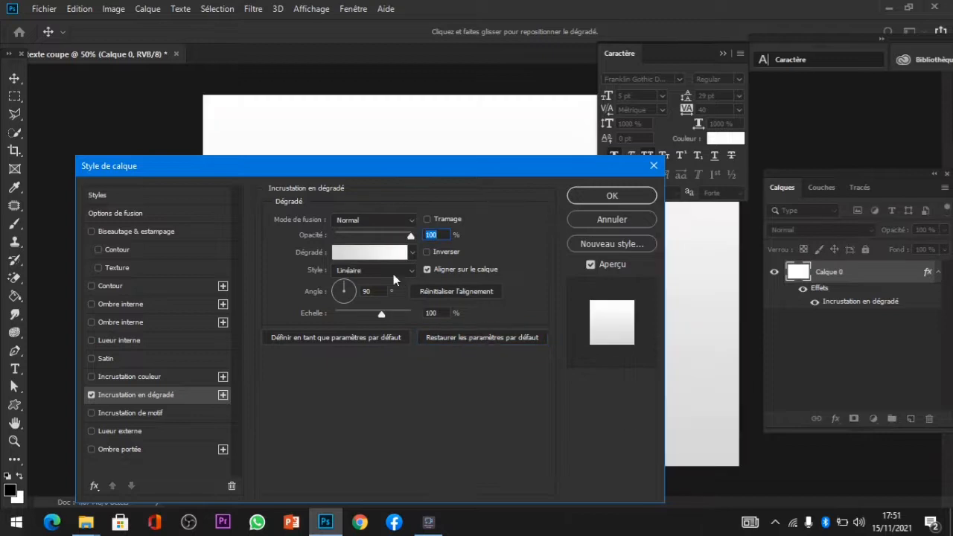
Set the start colour stop of the overlay gradient to black (000000)
{"action": "left_click", "coordinate": [374, 255]}
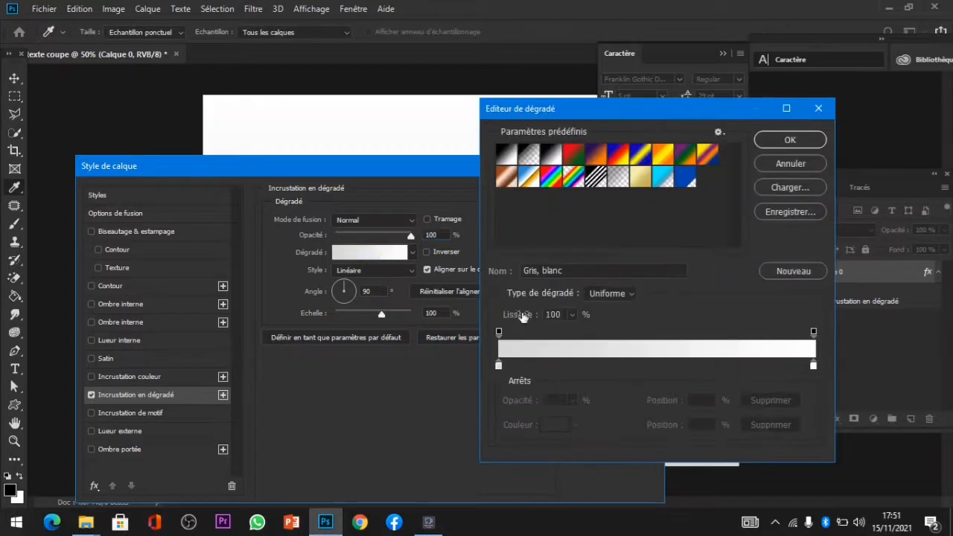
{"action": "left_click", "coordinate": [500, 366]}
{"action": "left_click", "coordinate": [562, 427]}
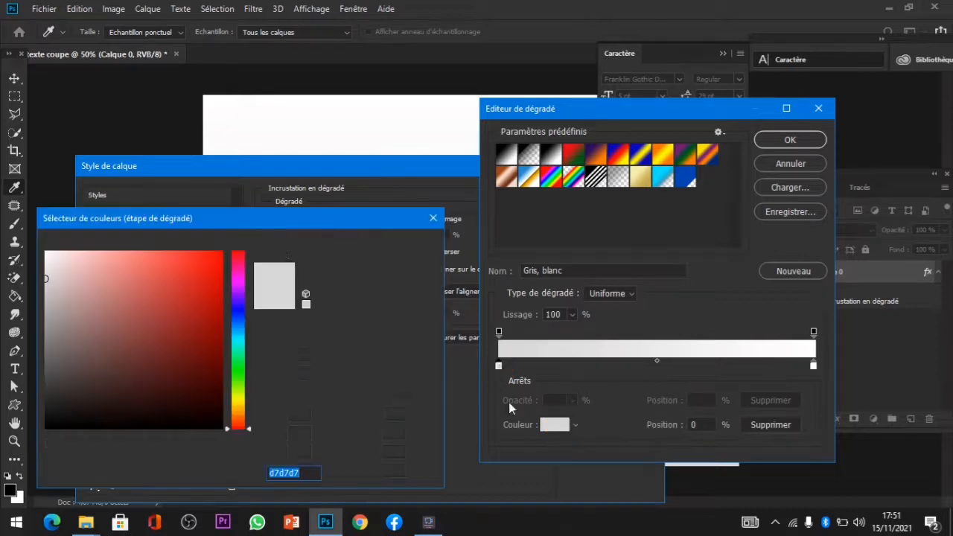
{"action": "left_click", "coordinate": [204, 417]}
{"action": "left_click_drag", "start_coordinate": [203, 417], "coordinate": [212, 432]}
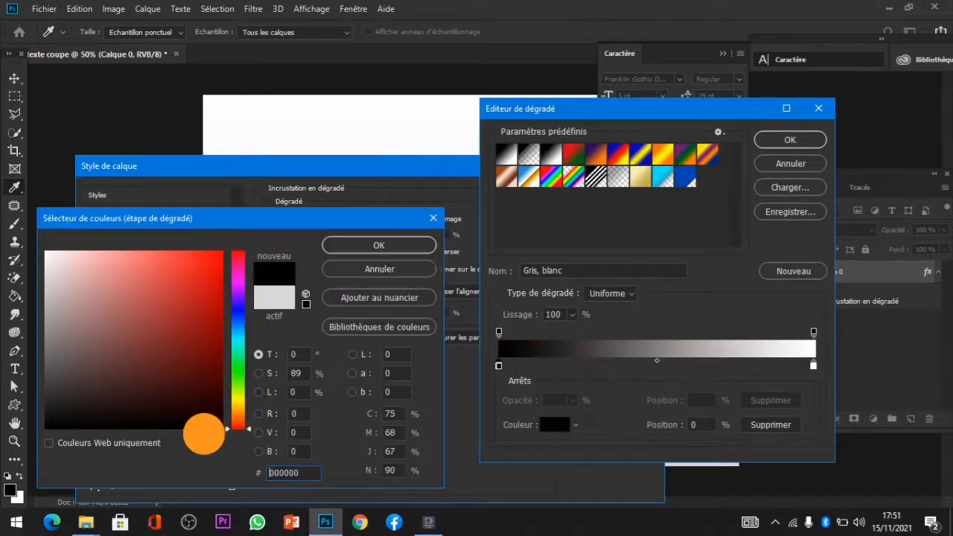
{"action": "left_click", "coordinate": [369, 245]}
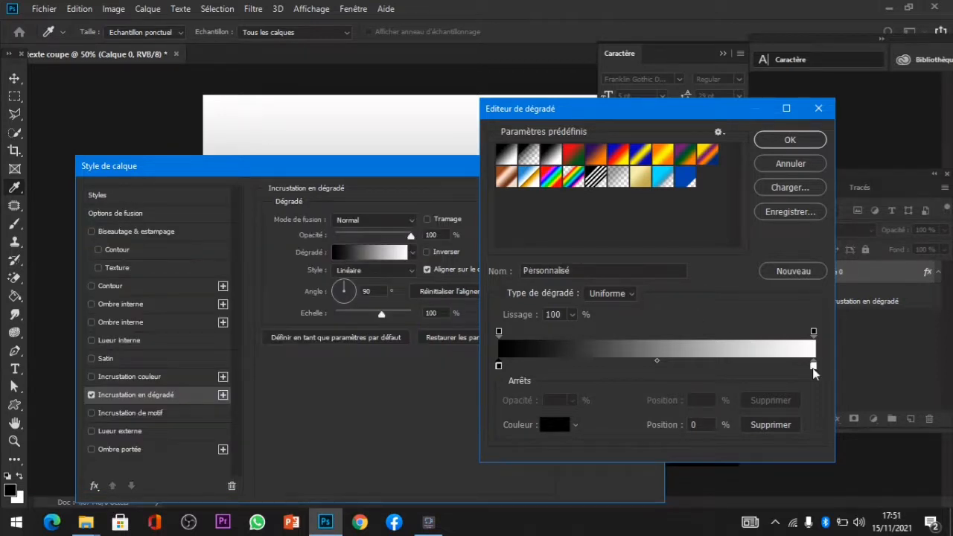
Set the end colour stop of the gradient to a near-black colour and accept the edited gradient
{"action": "left_click", "coordinate": [813, 366]}
{"action": "left_click", "coordinate": [557, 424]}
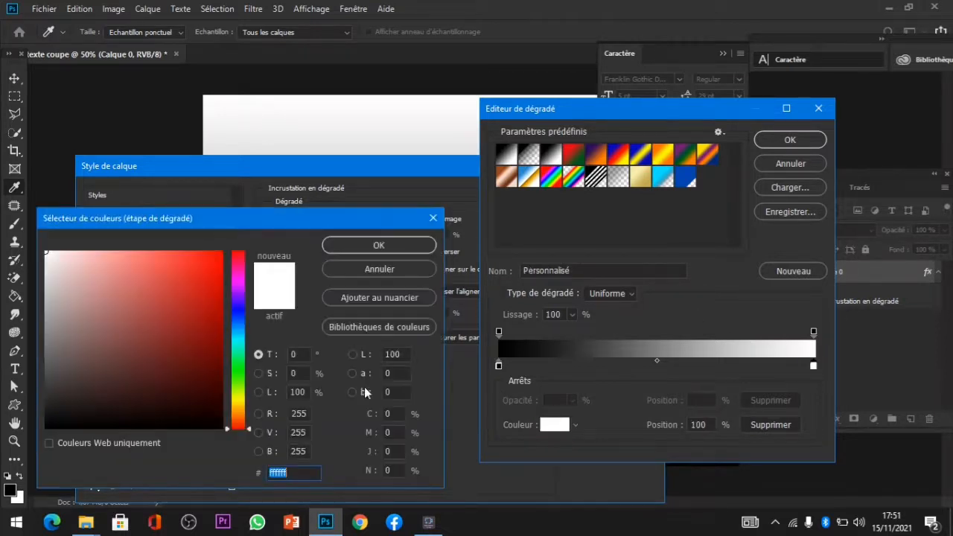
{"action": "left_click_drag", "start_coordinate": [215, 385], "coordinate": [134, 423]}
{"action": "left_click", "coordinate": [406, 247]}
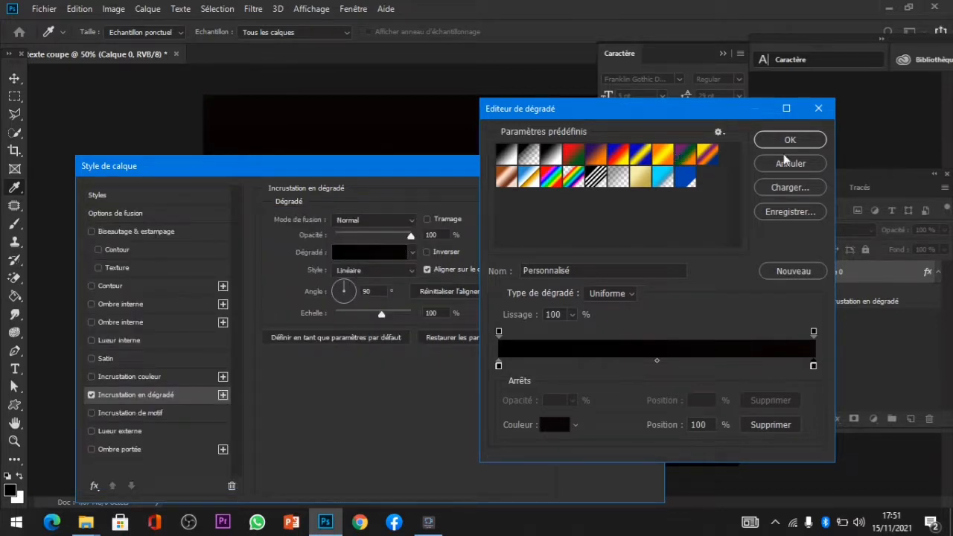
{"action": "left_click", "coordinate": [804, 147]}
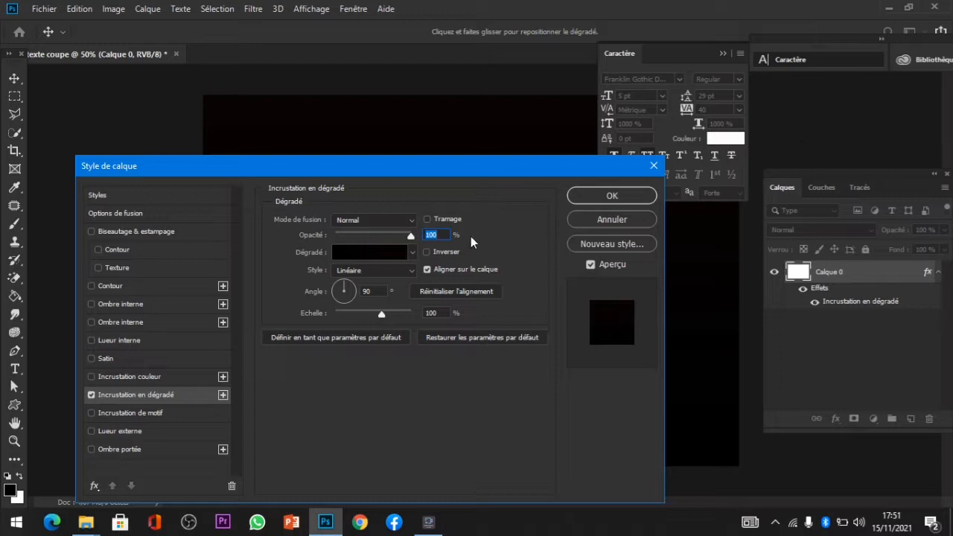
Set the gradient overlay's style to Réfléchi and apply the layer style
{"action": "left_click", "coordinate": [390, 270]}
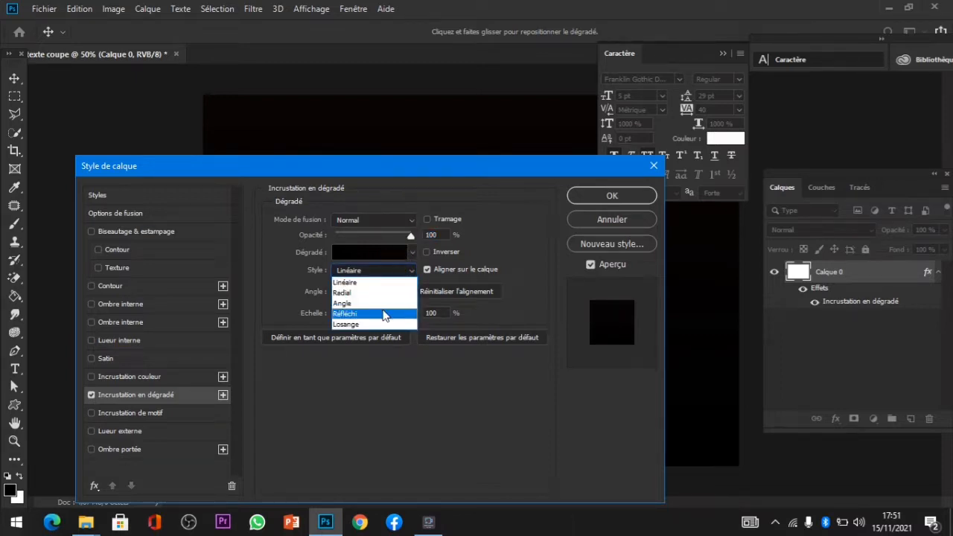
{"action": "left_click", "coordinate": [384, 313]}
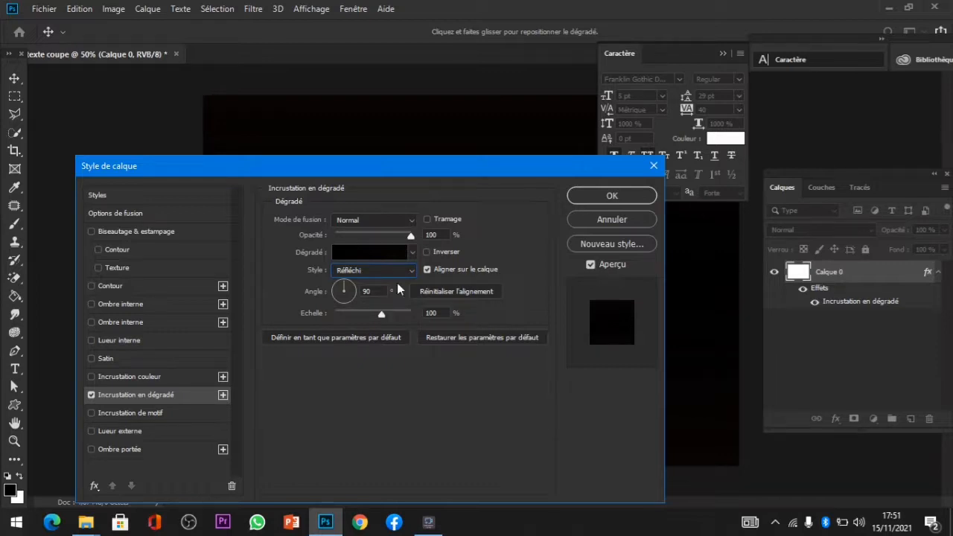
{"action": "left_click", "coordinate": [607, 195]}
{"action": "left_click", "coordinate": [609, 196]}
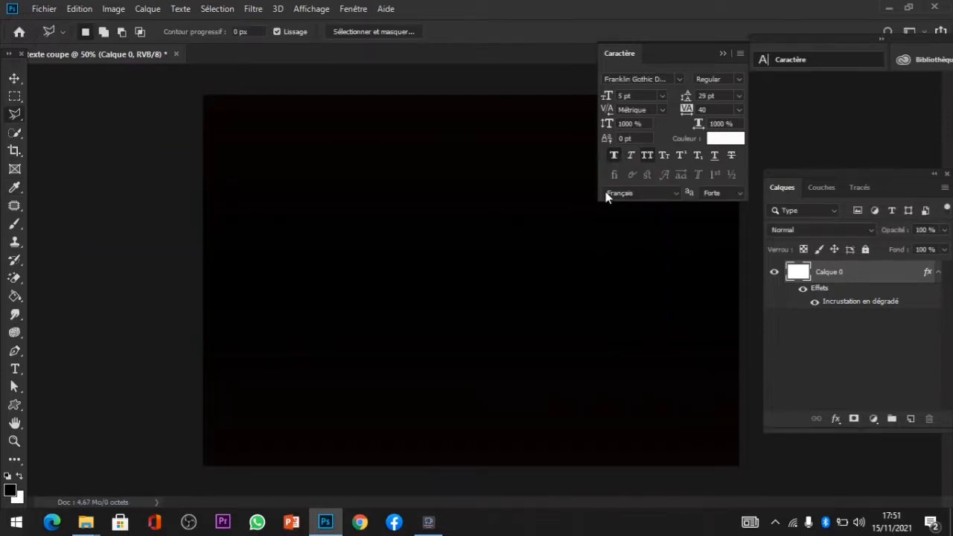
Add a white point text near the canvas's left edge, replacing the placeholder text with the author's first name
{"action": "left_click", "coordinate": [10, 367]}
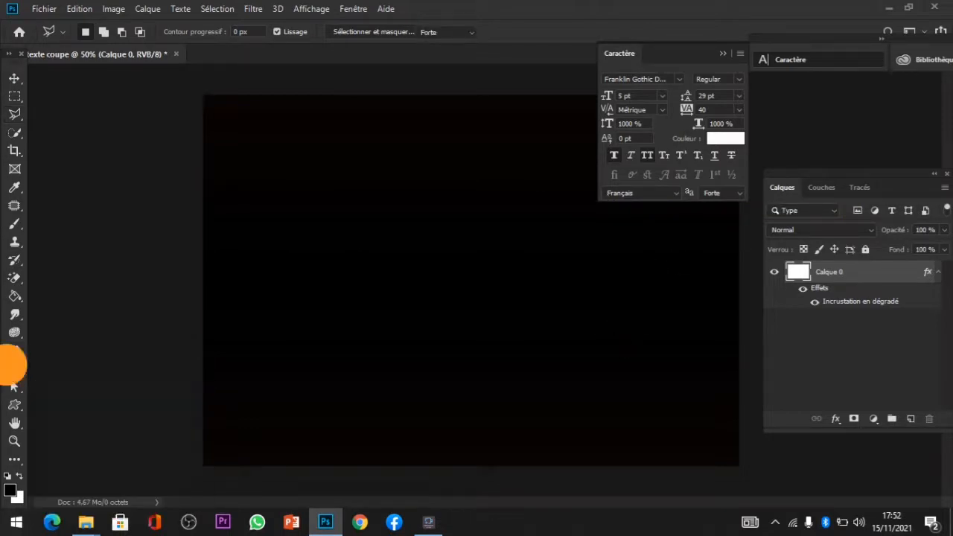
{"action": "left_click", "coordinate": [226, 268]}
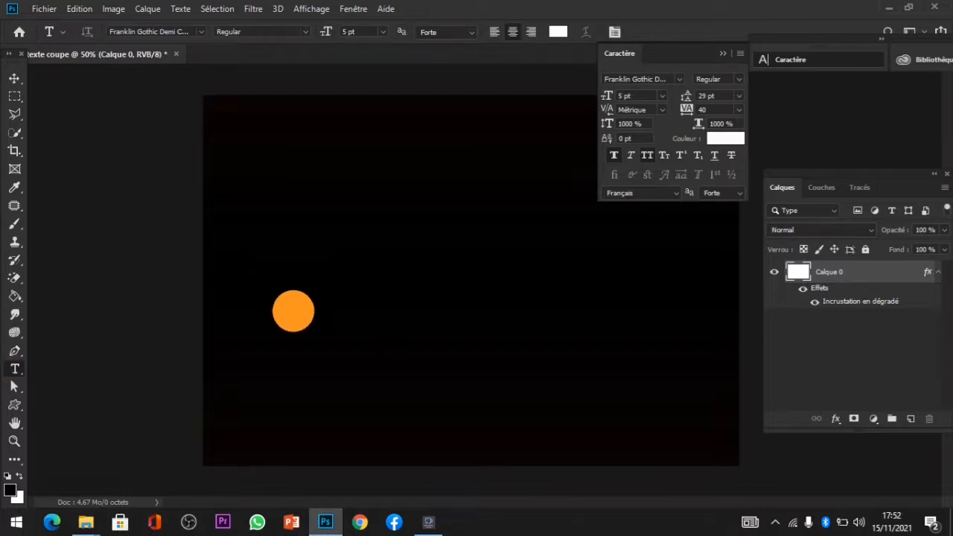
{"action": "left_click_drag", "start_coordinate": [303, 320], "coordinate": [658, 393]}
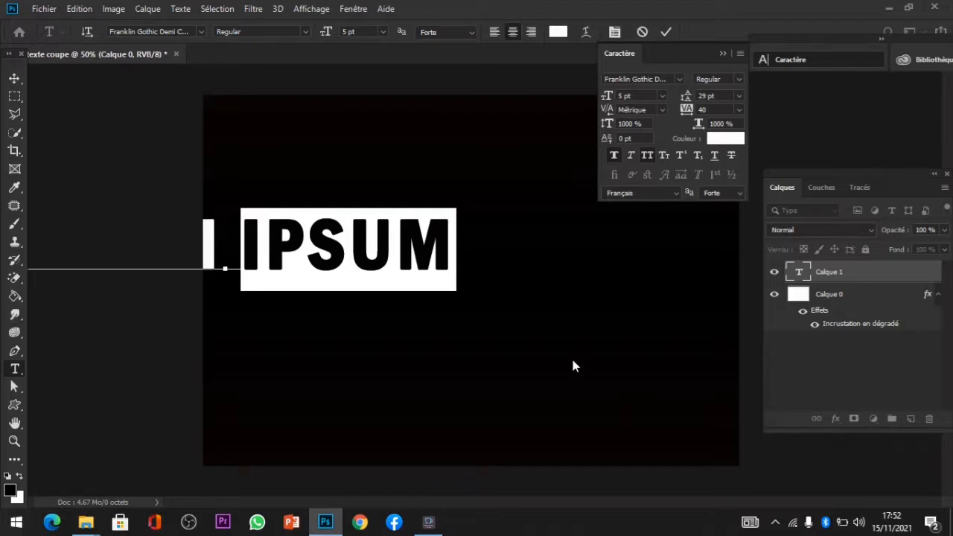
{"action": "type", "text": "DA"}
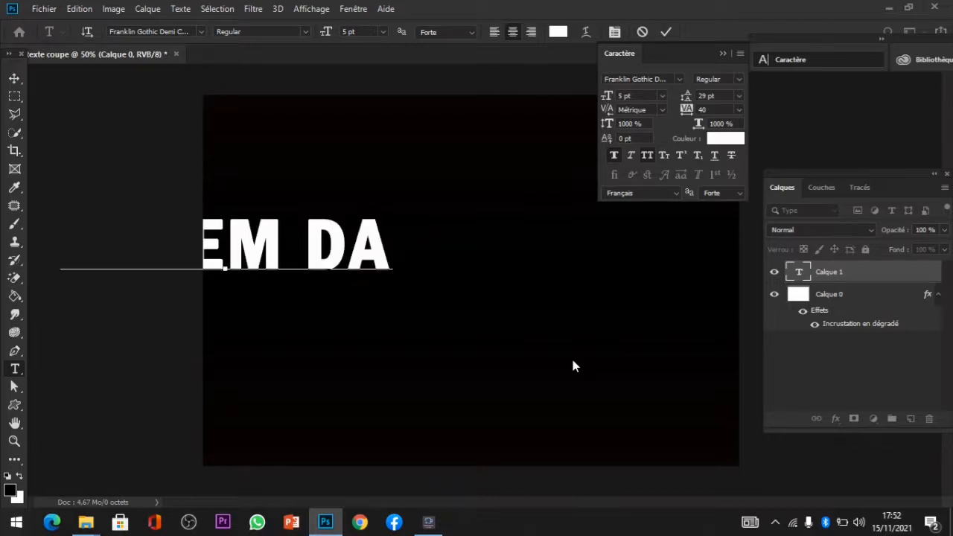
{"action": "key", "text": "ctrl+a"}
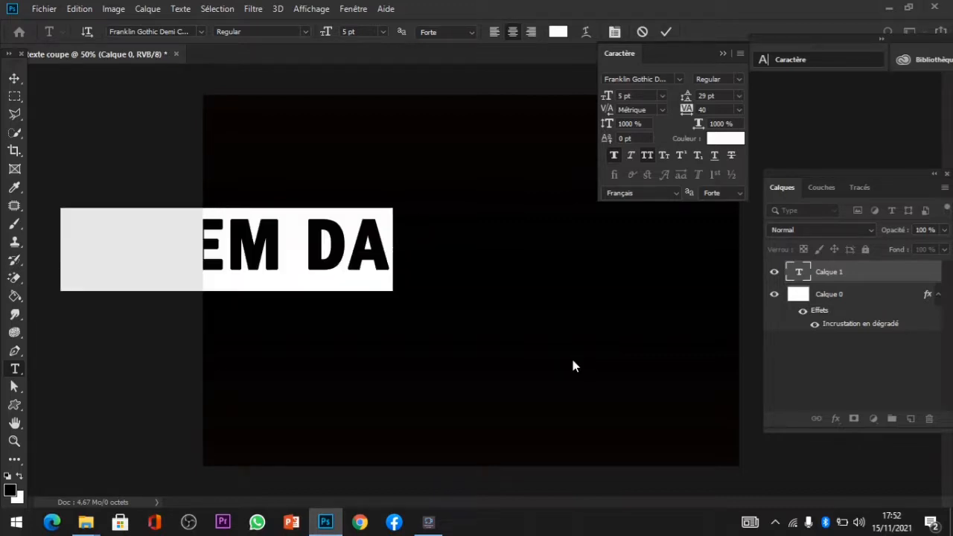
{"action": "type", "text": "D"}
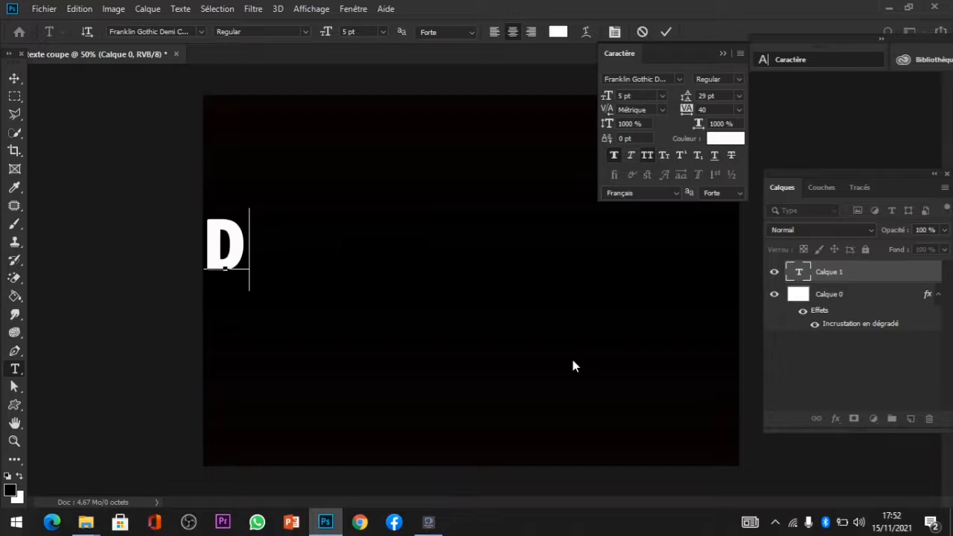
{"action": "type", "text": "ANY"}
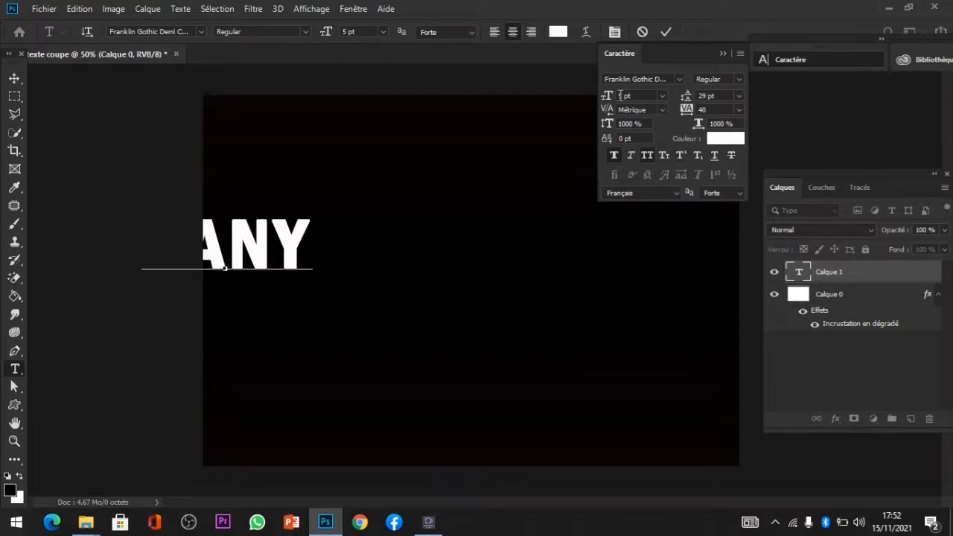
{"action": "key", "text": "ctrl+a"}
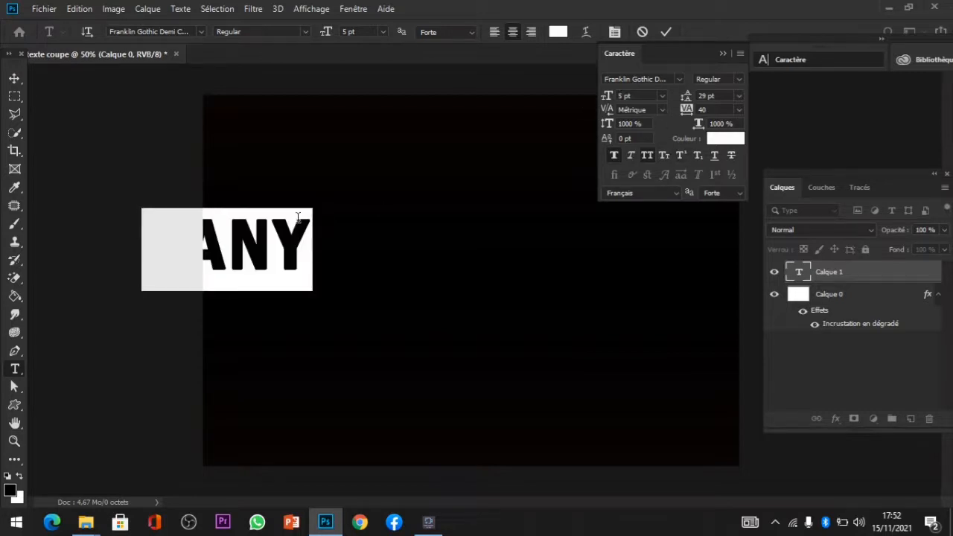
Move the name text from the canvas's left edge to the middle of the canvas
{"action": "left_click", "coordinate": [14, 77]}
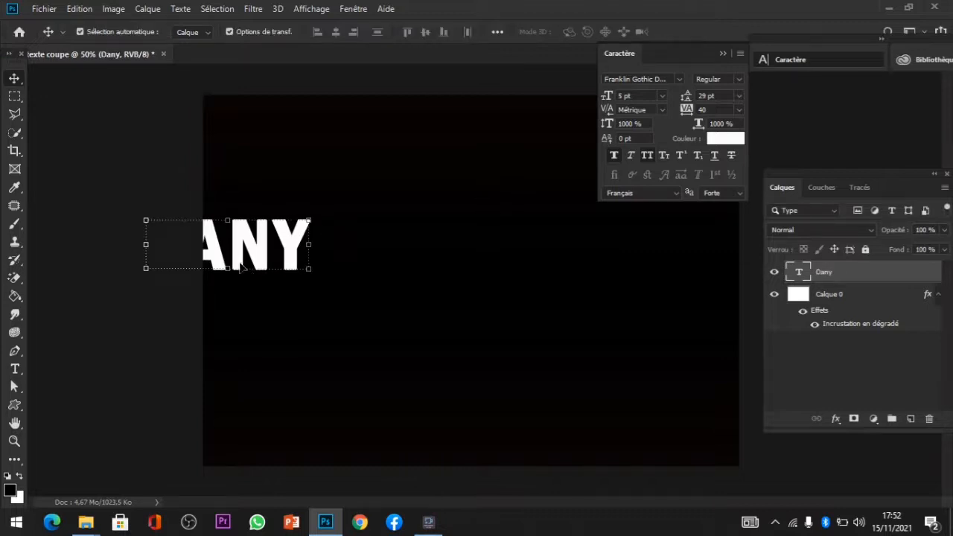
{"action": "key", "text": "shift+Right"}
{"action": "key", "text": "shift+Right"}
{"action": "key", "text": "shift+Right"}
{"action": "key", "text": "shift+Right"}
{"action": "key", "text": "shift+Right"}
{"action": "key", "text": "shift+Right"}
{"action": "key", "text": "shift+Right"}
{"action": "key", "text": "shift+Right"}
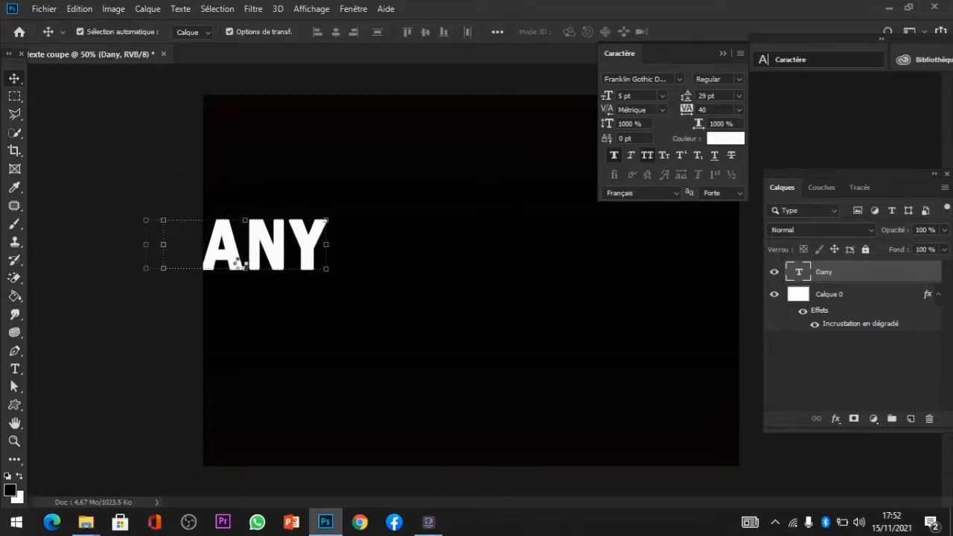
{"action": "key", "text": "shift+Right"}
{"action": "key", "text": "shift+Right"}
{"action": "left_click_drag", "start_coordinate": [253, 252], "coordinate": [454, 288]}
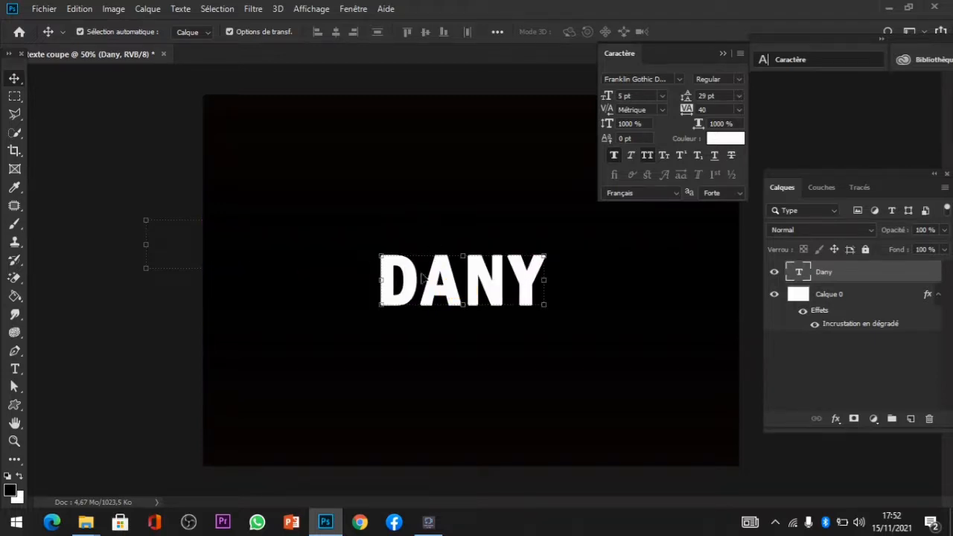
Set the font size of the whole name text to 15 pt, keep it in all caps, and commit the edit
{"action": "left_click", "coordinate": [16, 369]}
{"action": "left_click", "coordinate": [405, 290]}
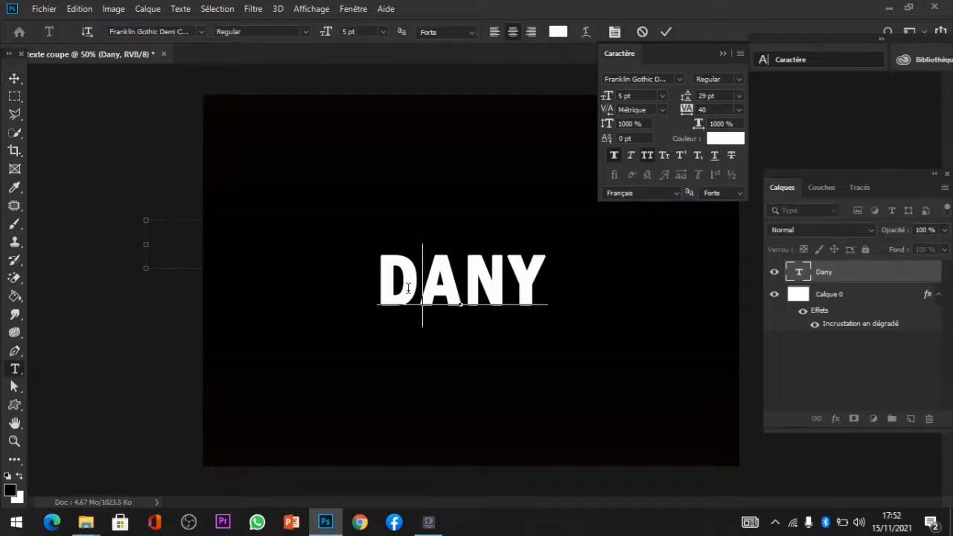
{"action": "key", "text": "ctrl+a"}
{"action": "left_click", "coordinate": [645, 95]}
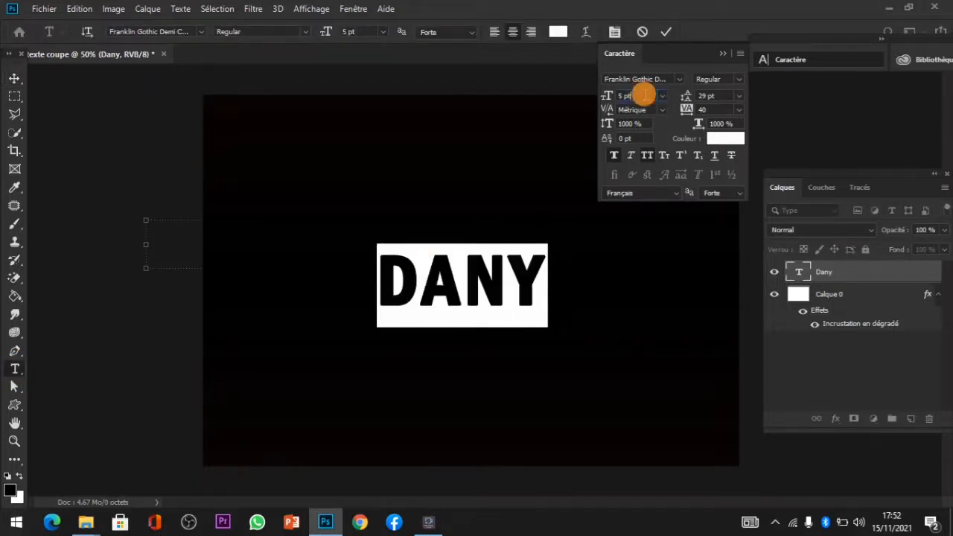
{"action": "key", "text": "Up"}
{"action": "key", "text": "Up"}
{"action": "key", "text": "Up"}
{"action": "key", "text": "Up"}
{"action": "key", "text": "Up"}
{"action": "key", "text": "Up"}
{"action": "key", "text": "Up"}
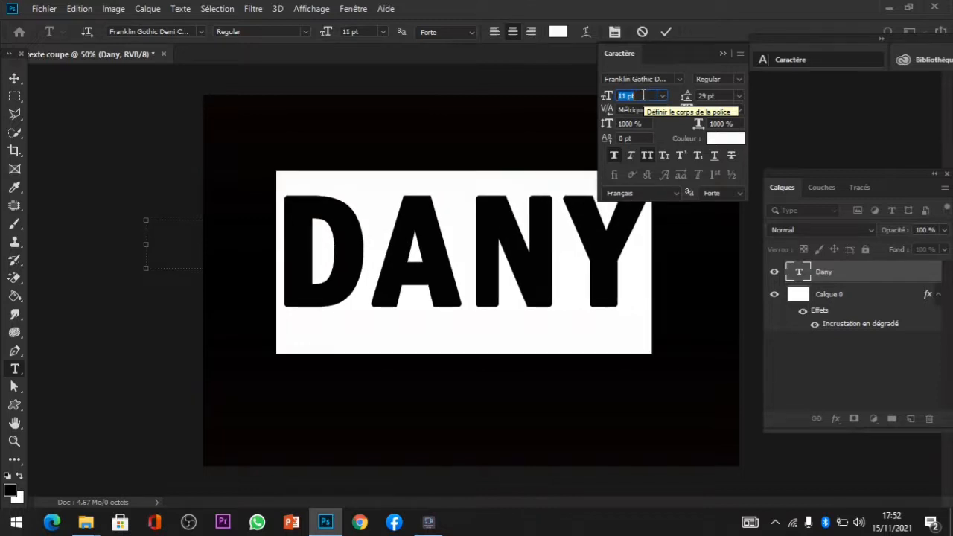
{"action": "key", "text": "Up"}
{"action": "key", "text": "Up"}
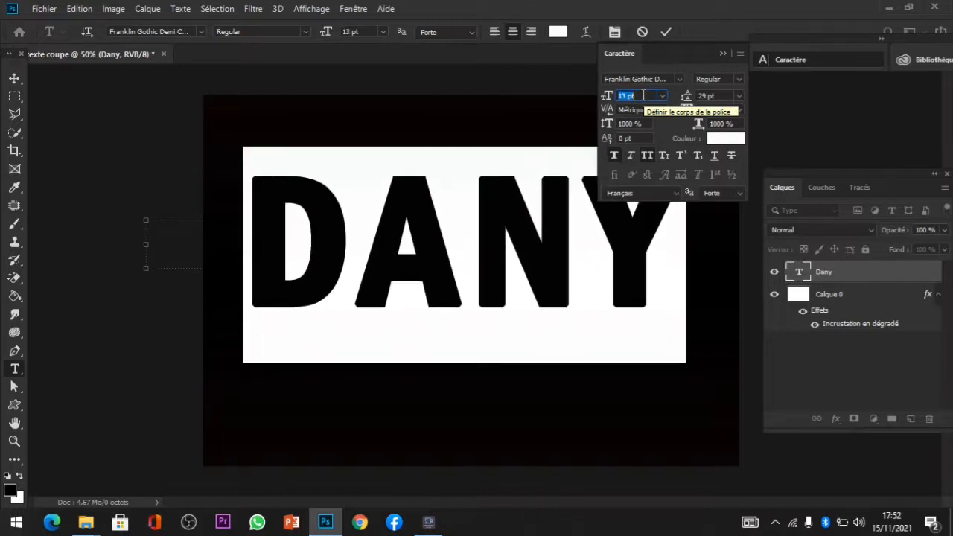
{"action": "key", "text": "Up"}
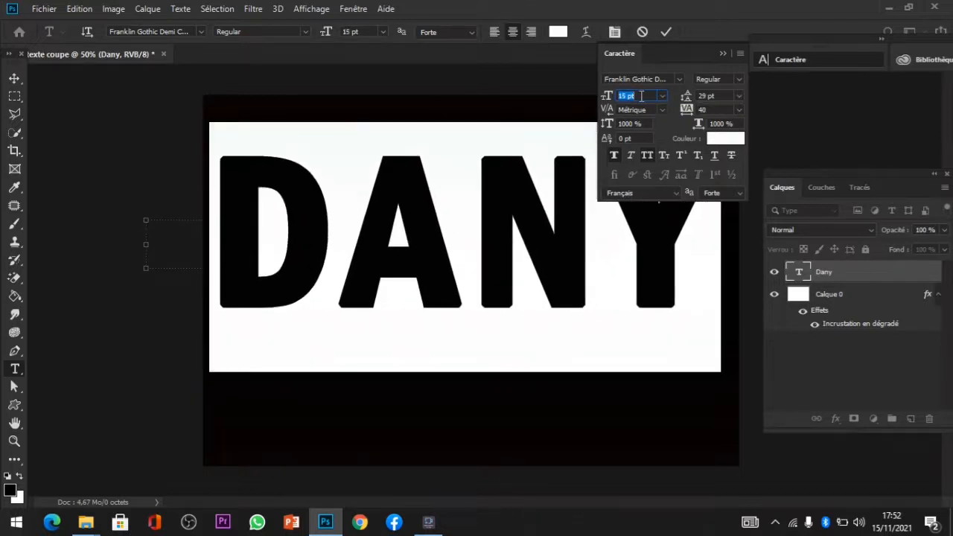
{"action": "left_click", "coordinate": [647, 156]}
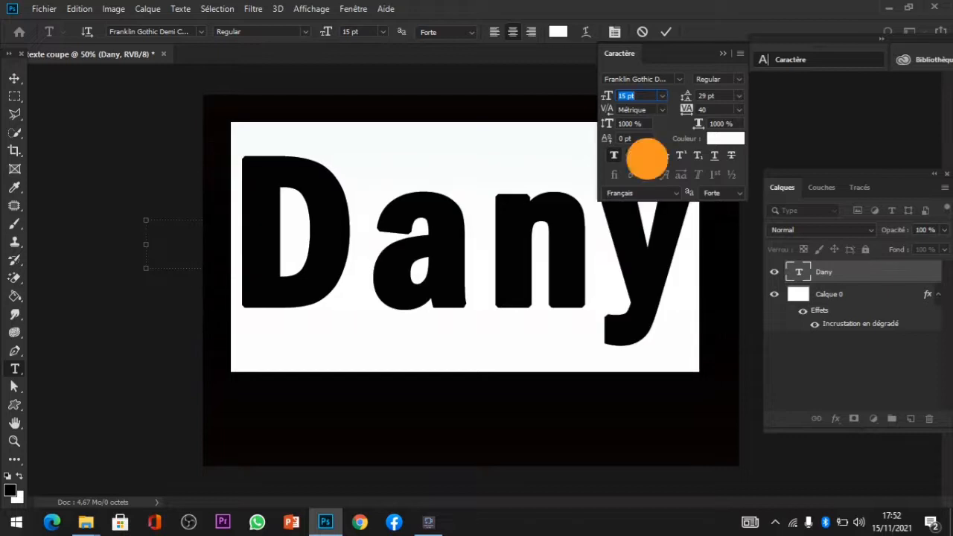
{"action": "left_click", "coordinate": [647, 157]}
{"action": "left_click", "coordinate": [665, 32]}
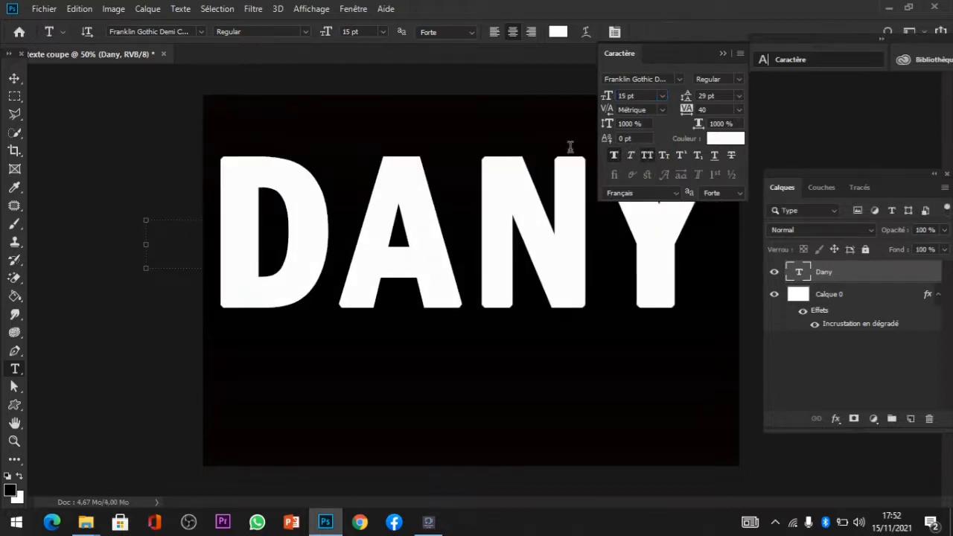
Move the enlarged name text down to the canvas centre, nudge it slightly left, and deselect its layer
{"action": "left_click", "coordinate": [14, 77]}
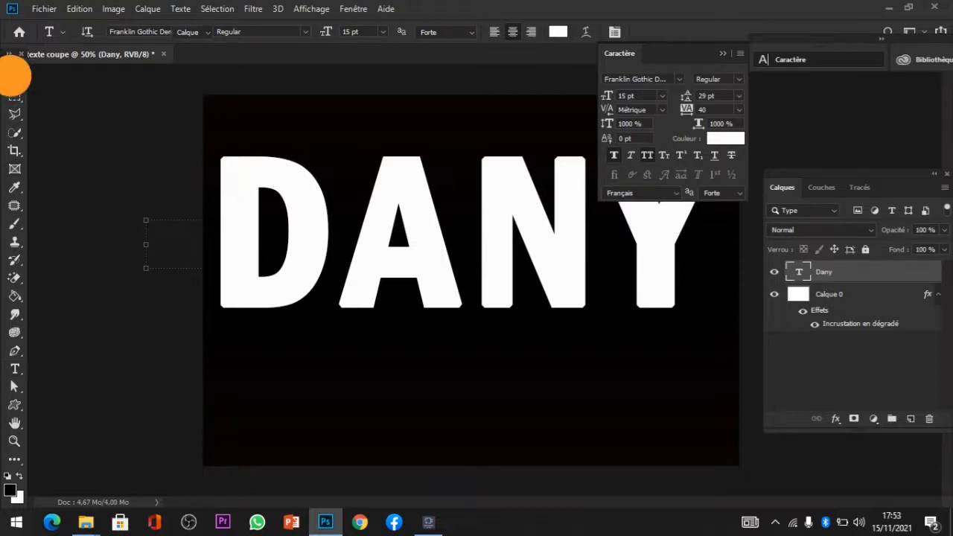
{"action": "left_click_drag", "start_coordinate": [405, 212], "coordinate": [417, 282]}
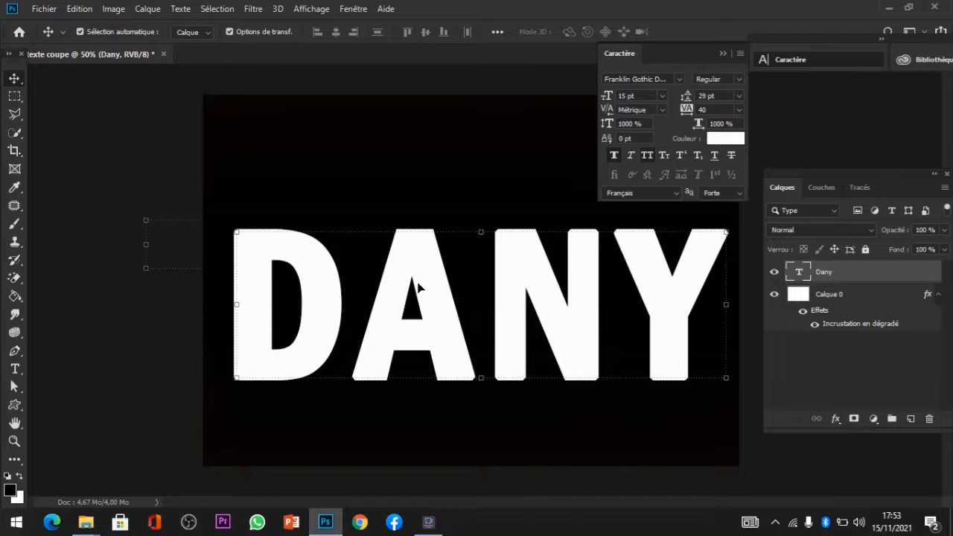
{"action": "key", "text": "Left"}
{"action": "key", "text": "Left"}
{"action": "key", "text": "Left"}
{"action": "key", "text": "Left"}
{"action": "key", "text": "Left"}
{"action": "key", "text": "Left"}
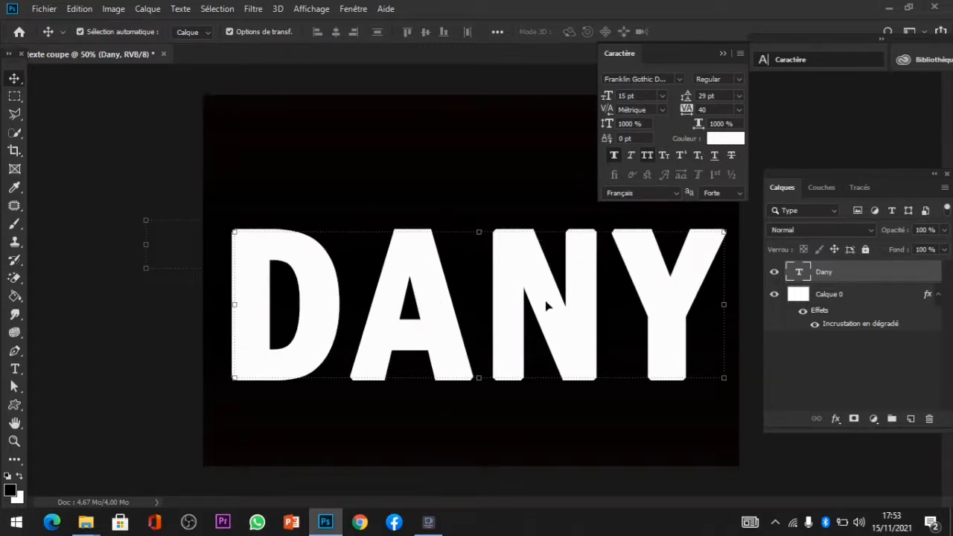
{"action": "left_click", "coordinate": [749, 403]}
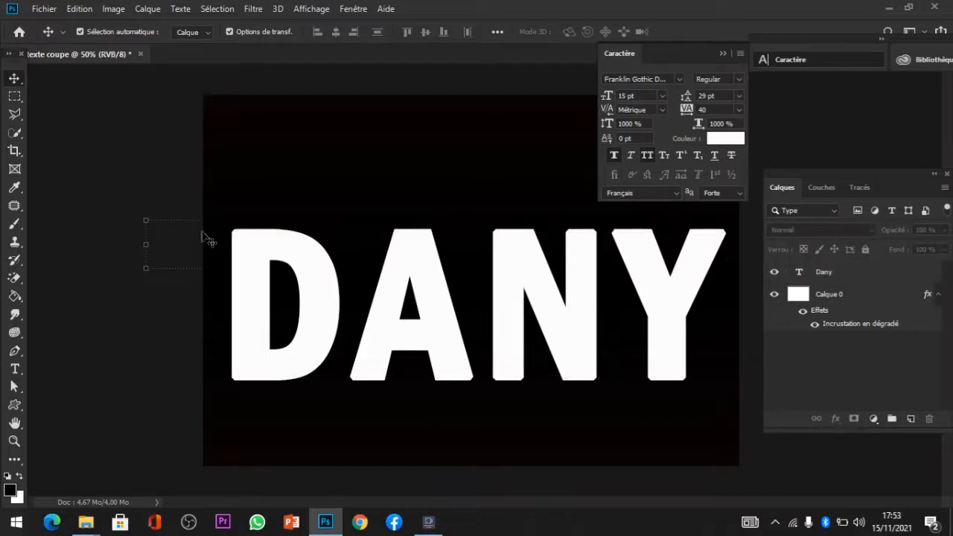
{"action": "left_click", "coordinate": [15, 95]}
{"action": "left_click", "coordinate": [273, 206]}
{"action": "left_click", "coordinate": [215, 245]}
{"action": "left_click", "coordinate": [183, 261]}
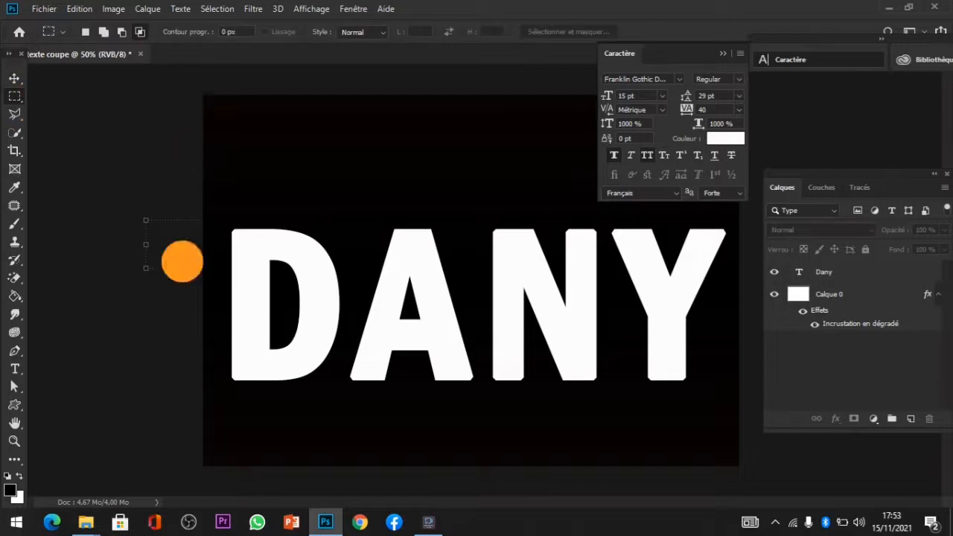
Outline the upper part of the name with the Polygonal Lasso, cutting diagonally from the first letter's upper left to the last letter's lower right
{"action": "left_click", "coordinate": [16, 114]}
{"action": "right_click", "coordinate": [19, 116]}
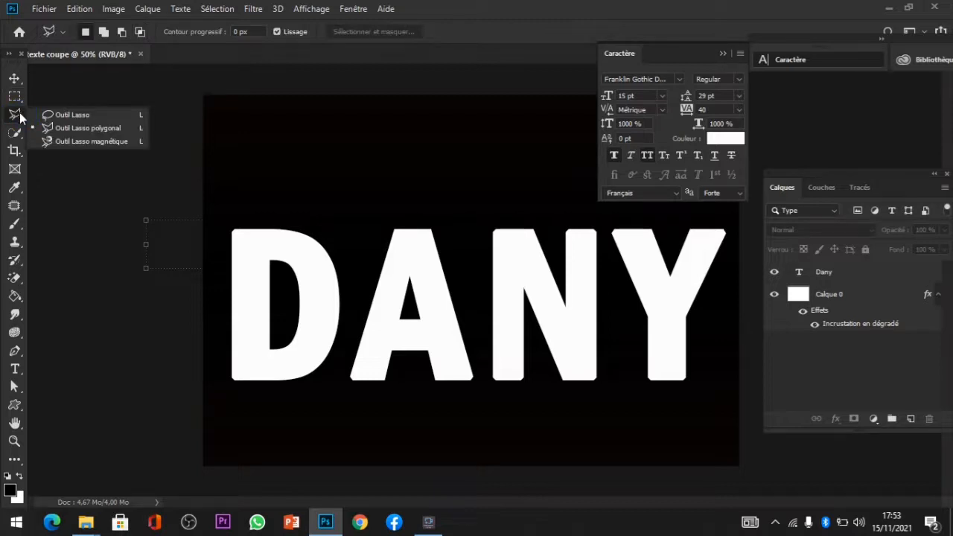
{"action": "left_click", "coordinate": [81, 127]}
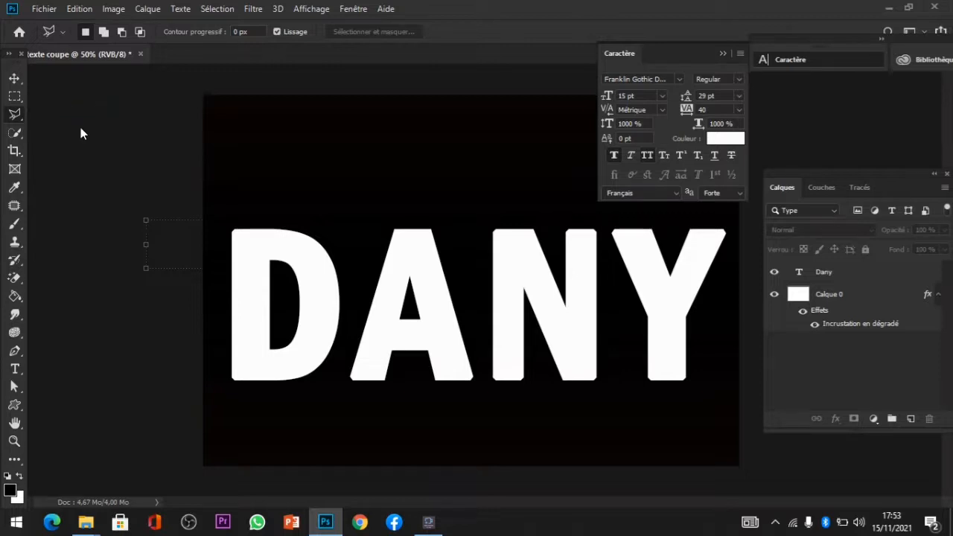
{"action": "left_click", "coordinate": [215, 237]}
{"action": "left_click", "coordinate": [716, 358]}
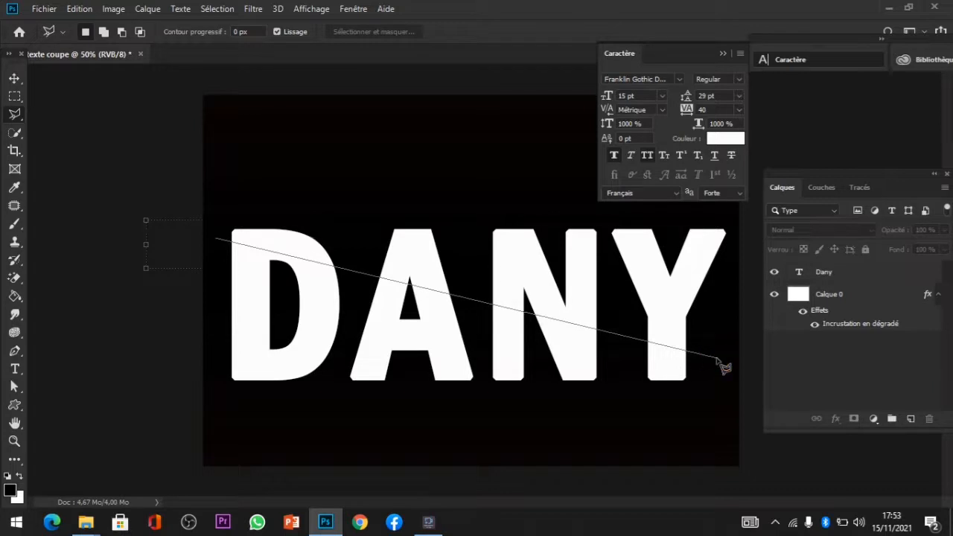
{"action": "left_click", "coordinate": [733, 214]}
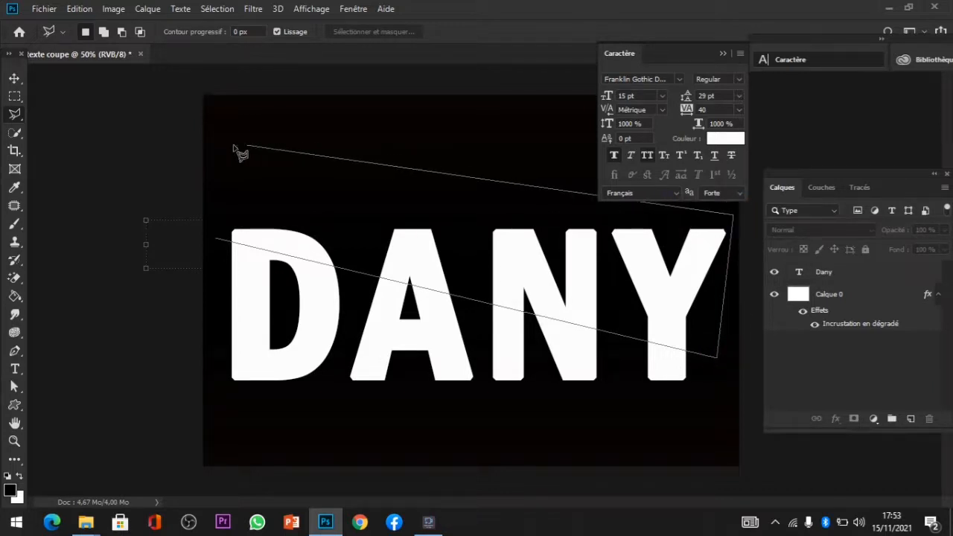
{"action": "left_click", "coordinate": [207, 146]}
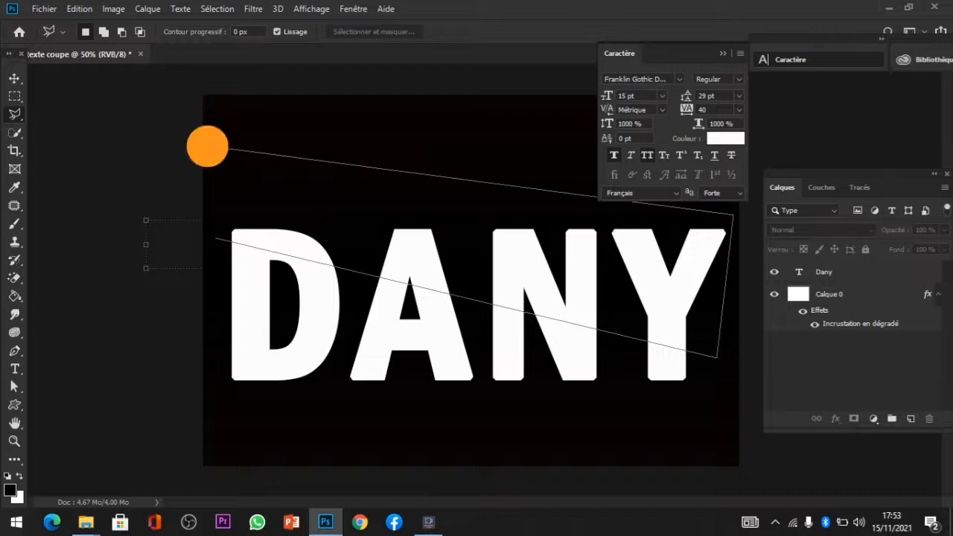
{"action": "left_click", "coordinate": [216, 239]}
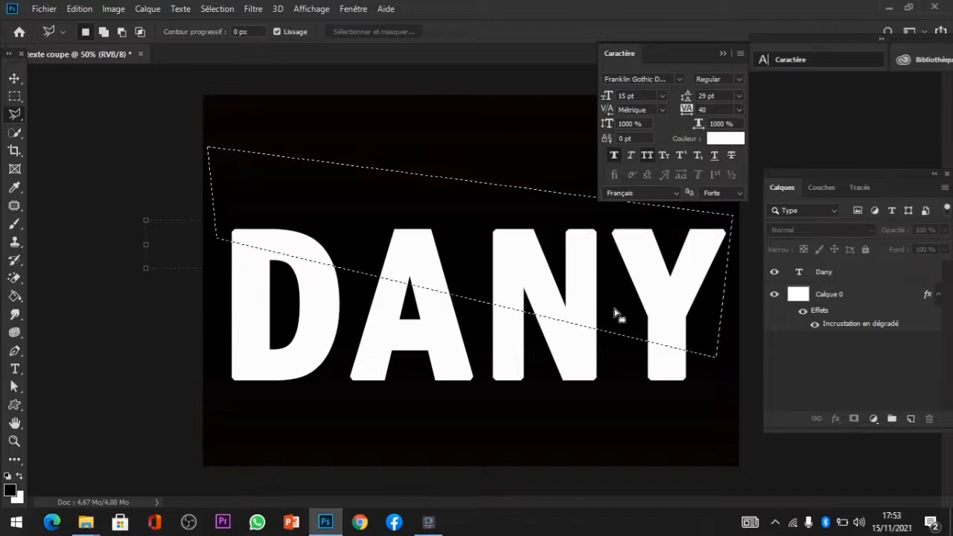
Add a layer mask from the selection to the name text layer, and duplicate the layer with its mask inverted
{"action": "left_click", "coordinate": [850, 267]}
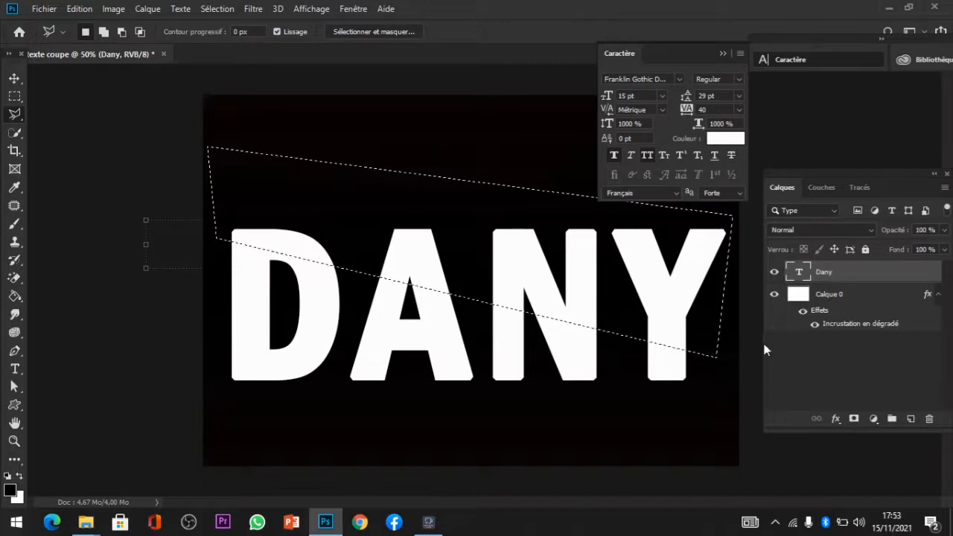
{"action": "left_click", "coordinate": [855, 419]}
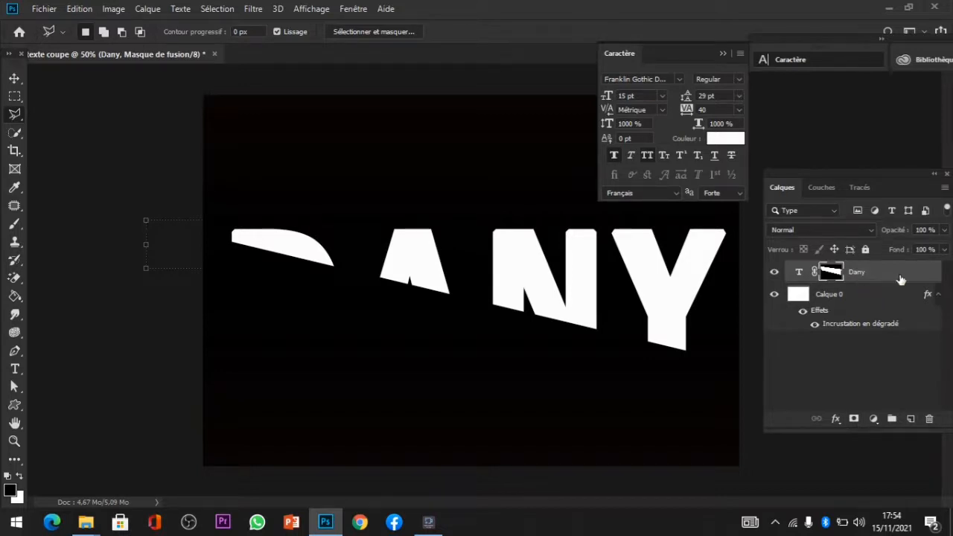
{"action": "key", "text": "ctrl+j"}
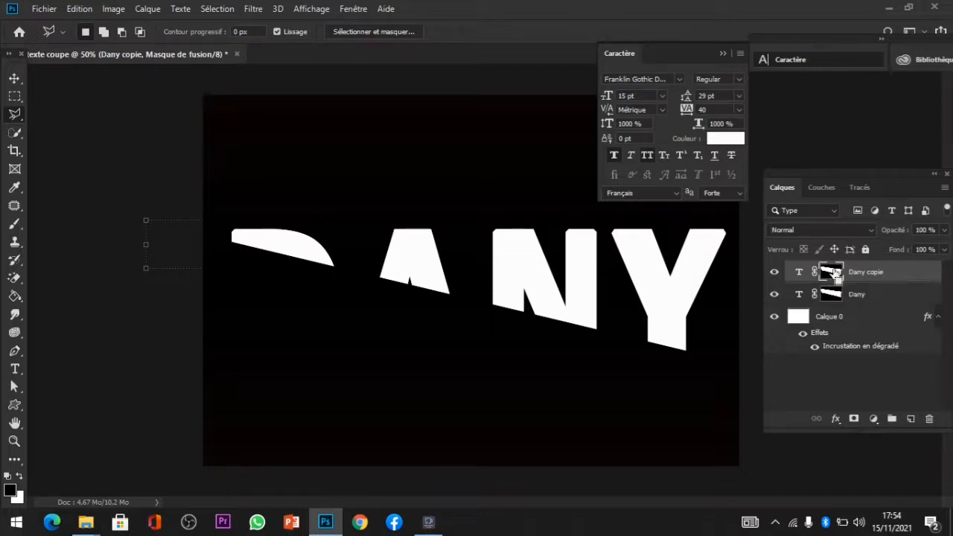
{"action": "left_click", "coordinate": [832, 274], "text": "shift"}
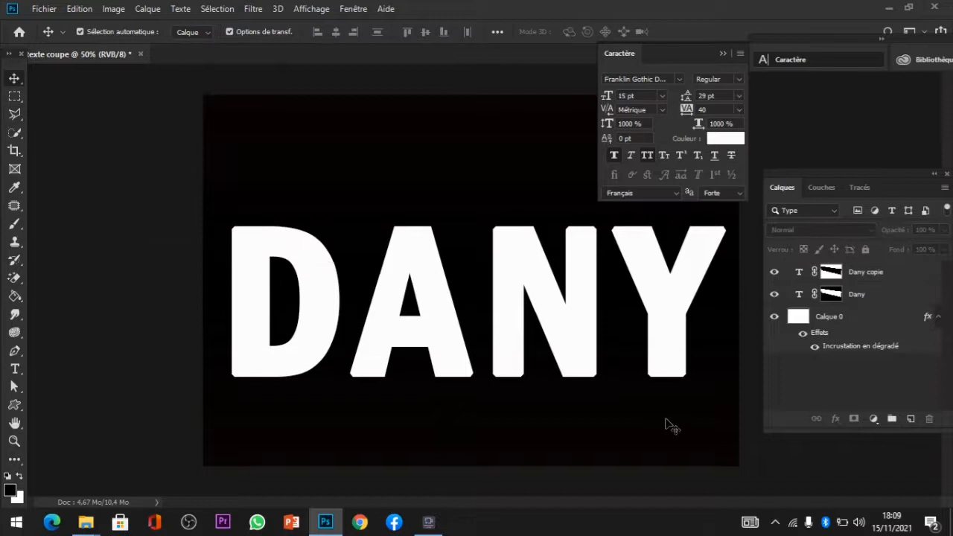
Nudge the upper part of the name upward to open a thin diagonal gap across the letters
{"action": "left_click", "coordinate": [862, 295]}
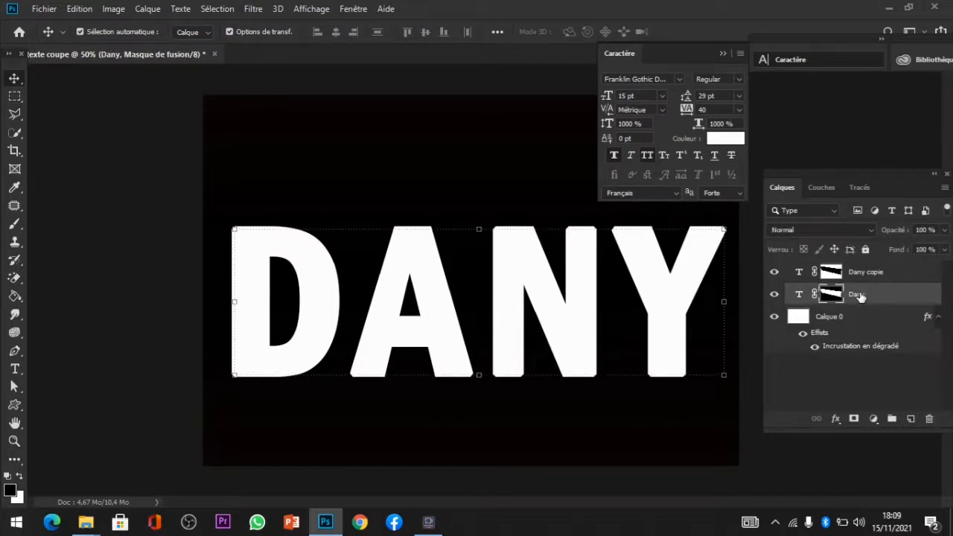
{"action": "key", "text": "Up"}
{"action": "key", "text": "Up"}
{"action": "key", "text": "Up"}
{"action": "key", "text": "Up"}
{"action": "key", "text": "Up"}
{"action": "key", "text": "Up"}
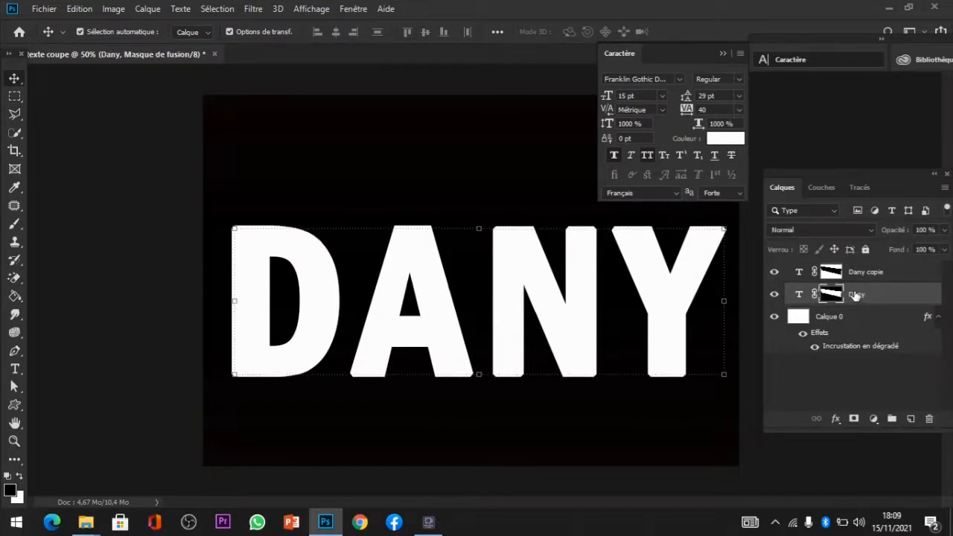
{"action": "key", "text": "Up"}
{"action": "key", "text": "Up"}
{"action": "key", "text": "Up"}
{"action": "key", "text": "Up"}
{"action": "key", "text": "Up"}
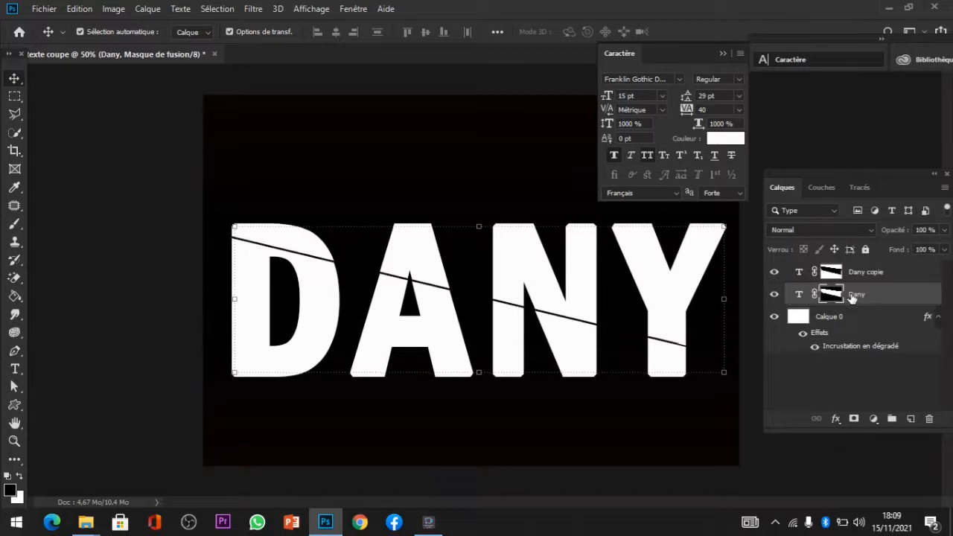
{"action": "key", "text": "Up"}
{"action": "key", "text": "Up"}
{"action": "key", "text": "Up"}
{"action": "key", "text": "Up"}
{"action": "key", "text": "Up"}
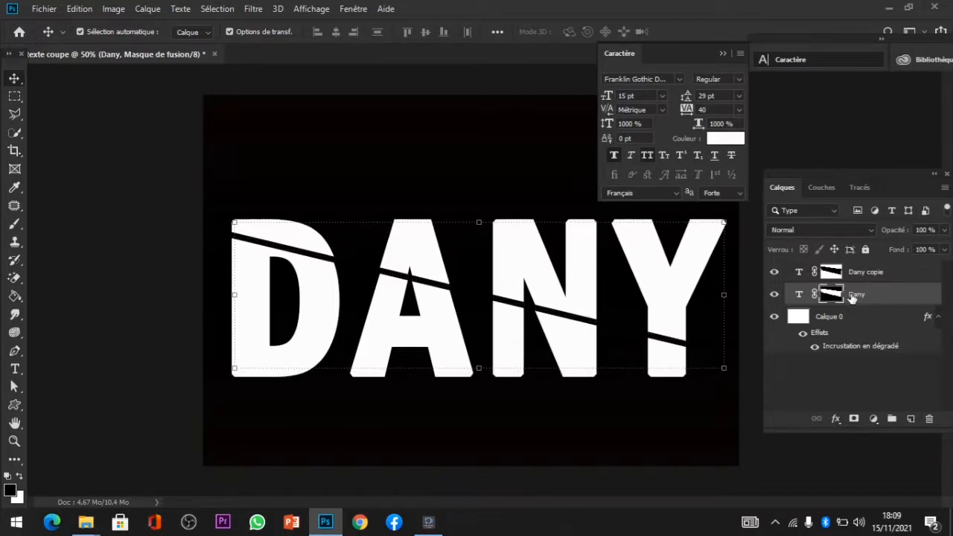
Nudge the upper part of the name right until its last letter reaches the canvas's right edge
{"action": "key", "text": "Right"}
{"action": "key", "text": "Right"}
{"action": "key", "text": "Right"}
{"action": "key", "text": "Right"}
{"action": "key", "text": "Right"}
{"action": "key", "text": "Right"}
{"action": "key", "text": "Right"}
{"action": "key", "text": "Right"}
{"action": "key", "text": "Right"}
{"action": "key", "text": "Right"}
{"action": "key", "text": "Right"}
{"action": "key", "text": "Right"}
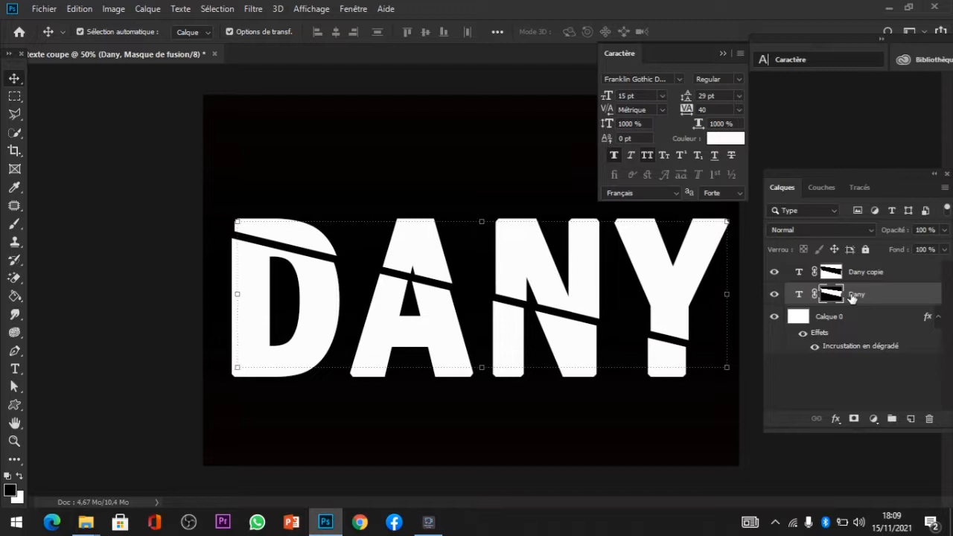
{"action": "key", "text": "Right"}
{"action": "key", "text": "Right"}
{"action": "key", "text": "Right"}
{"action": "key", "text": "Right"}
{"action": "key", "text": "Right"}
{"action": "key", "text": "Right"}
{"action": "key", "text": "Right"}
{"action": "key", "text": "Right"}
{"action": "key", "text": "Right"}
{"action": "key", "text": "Right"}
{"action": "key", "text": "Right"}
{"action": "key", "text": "Right"}
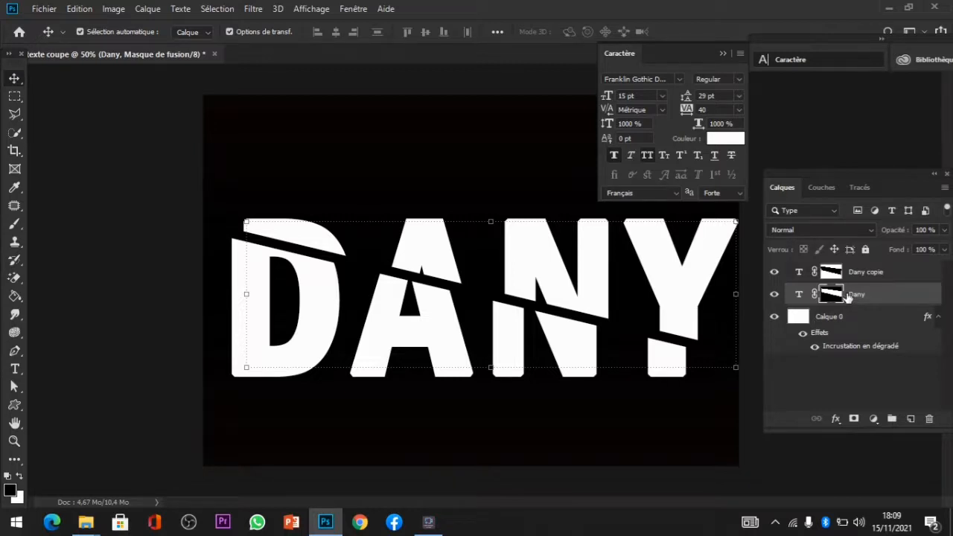
Apply an inner shadow with reduced opacity to the copied text layer holding the lower part of the name
{"action": "left_click", "coordinate": [864, 274]}
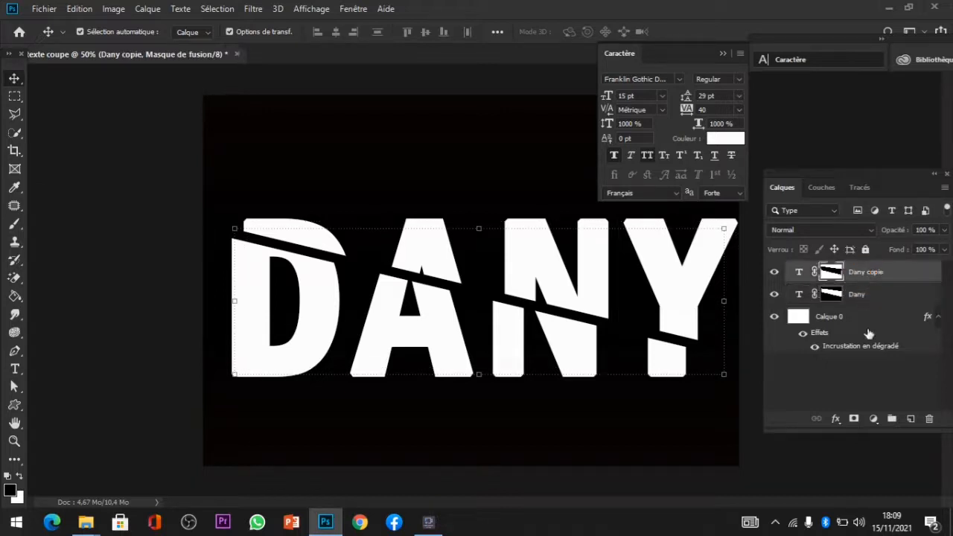
{"action": "left_click", "coordinate": [834, 419]}
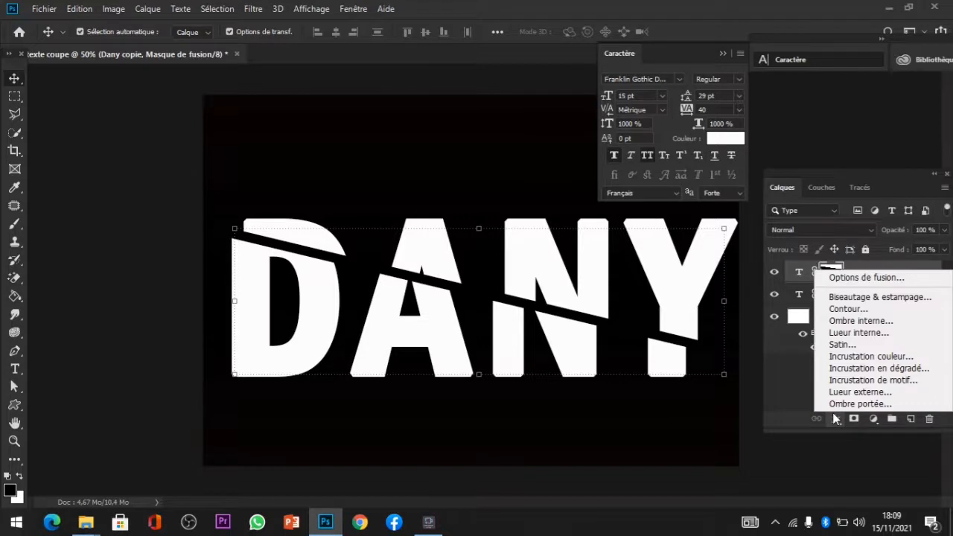
{"action": "left_click", "coordinate": [845, 322]}
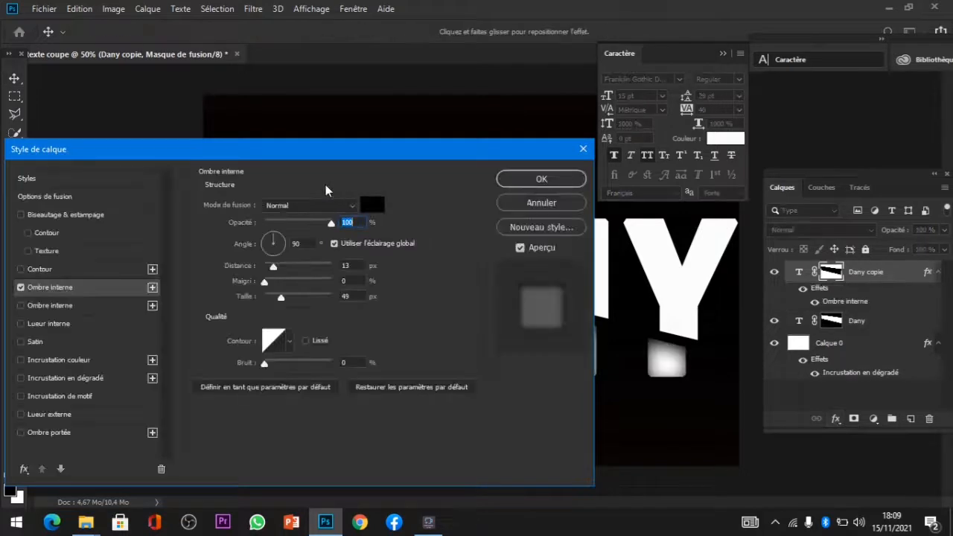
{"action": "left_click_drag", "start_coordinate": [395, 152], "coordinate": [433, 161]}
{"action": "left_click", "coordinate": [361, 222]}
{"action": "left_click_drag", "start_coordinate": [361, 222], "coordinate": [331, 231]}
{"action": "left_click", "coordinate": [556, 186]}
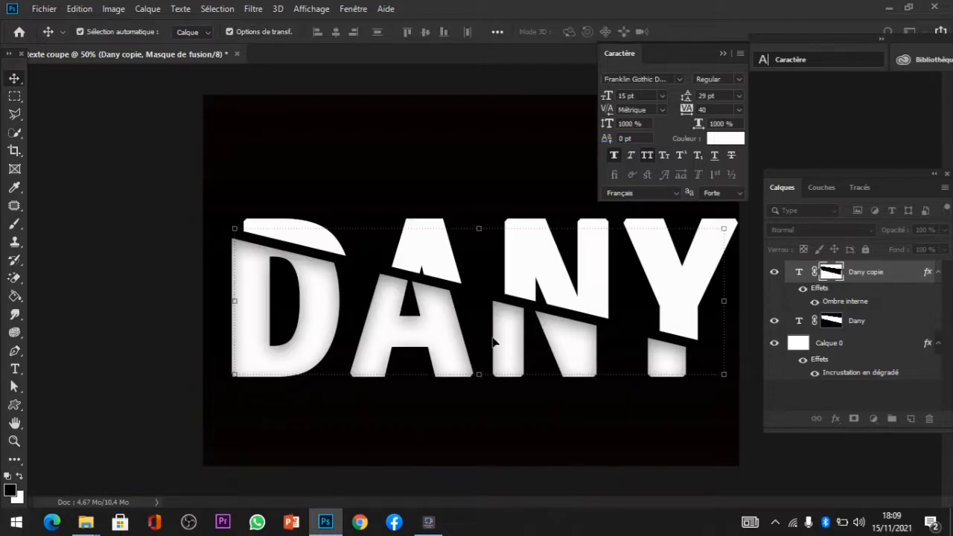
Nudge the lower part of the name right to reduce its offset from the upper part
{"action": "key", "text": "Right"}
{"action": "key", "text": "Right"}
{"action": "key", "text": "Right"}
{"action": "key", "text": "Right"}
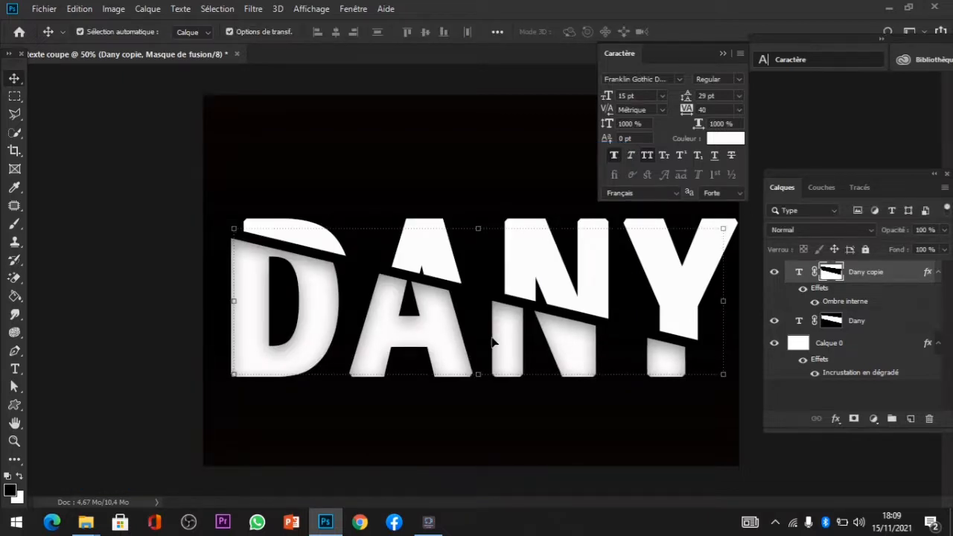
{"action": "key", "text": "Right"}
{"action": "key", "text": "Right"}
{"action": "key", "text": "Right"}
{"action": "key", "text": "Right"}
{"action": "key", "text": "Right"}
{"action": "key", "text": "Right"}
{"action": "key", "text": "Right"}
{"action": "key", "text": "Right"}
{"action": "key", "text": "Right"}
{"action": "key", "text": "Right"}
{"action": "key", "text": "Right"}
{"action": "key", "text": "Right"}
{"action": "key", "text": "Right"}
{"action": "key", "text": "Right"}
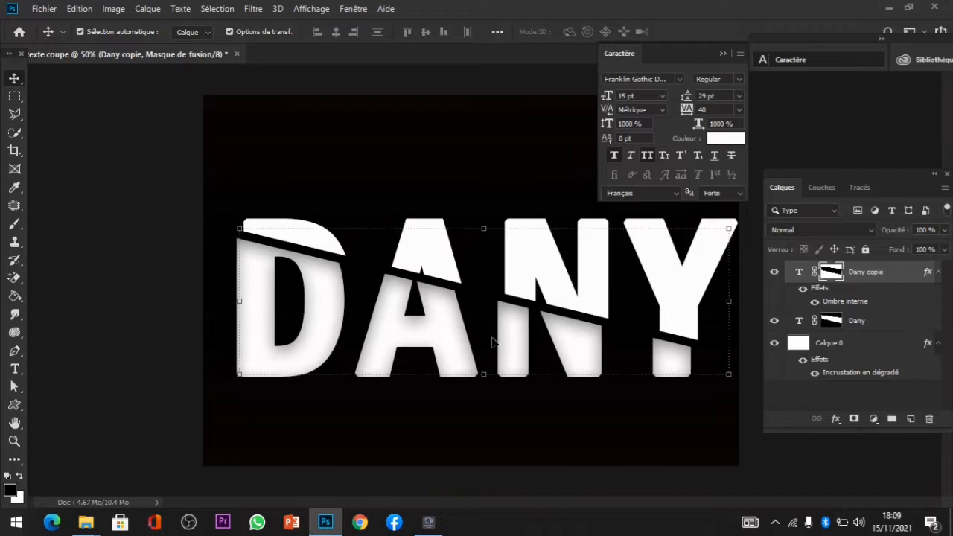
{"action": "key", "text": "Right"}
{"action": "key", "text": "Right"}
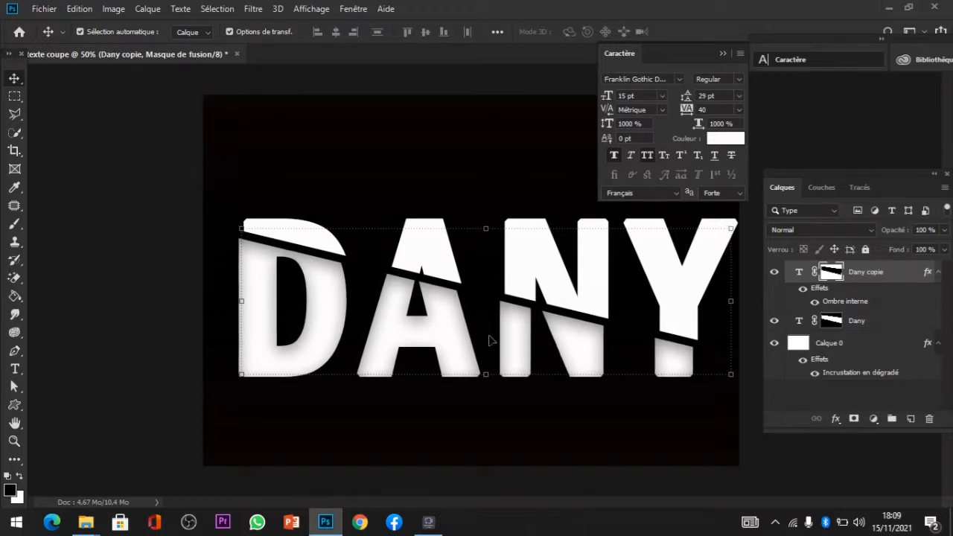
Nudge the lower part of the name right until its first letter starts further right than the upper part
{"action": "key", "text": "shift+Right"}
{"action": "key", "text": "shift+Right"}
{"action": "key", "text": "shift+Right"}
{"action": "key", "text": "shift+Right"}
{"action": "key", "text": "shift+Right"}
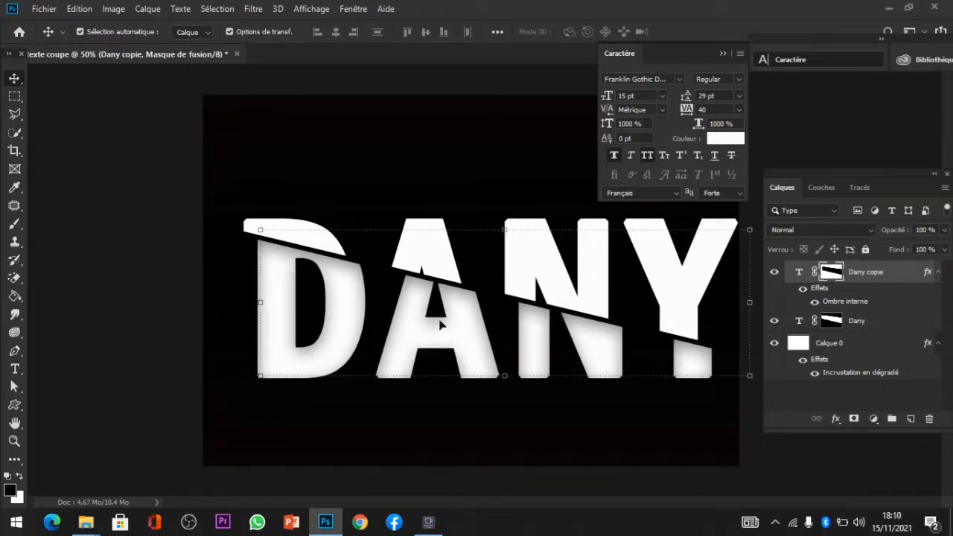
Nudge the original text layer holding the upper part of the name left, away from the canvas's right edge
{"action": "left_click", "coordinate": [853, 325]}
{"action": "key", "text": "shift+Left"}
{"action": "key", "text": "shift+Left"}
{"action": "key", "text": "shift+Left"}
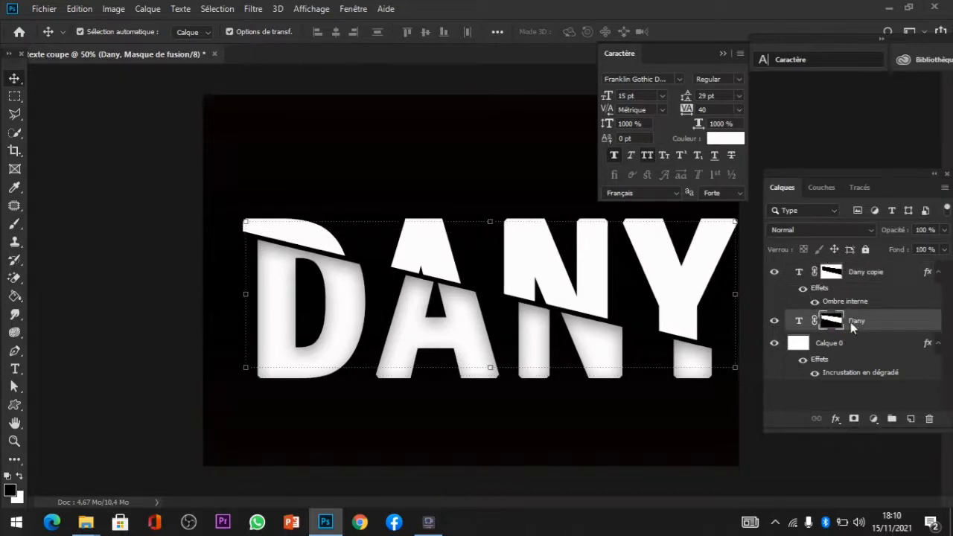
Nudge the lower part of the name downward to widen the diagonal gap between the two halves
{"action": "left_click", "coordinate": [535, 361]}
{"action": "key", "text": "Down"}
{"action": "key", "text": "Down"}
{"action": "key", "text": "Down"}
{"action": "key", "text": "Down"}
{"action": "key", "text": "Down"}
{"action": "key", "text": "Down"}
{"action": "key", "text": "Down"}
{"action": "key", "text": "Down"}
{"action": "key", "text": "Down"}
{"action": "key", "text": "Down"}
{"action": "key", "text": "Down"}
{"action": "key", "text": "Down"}
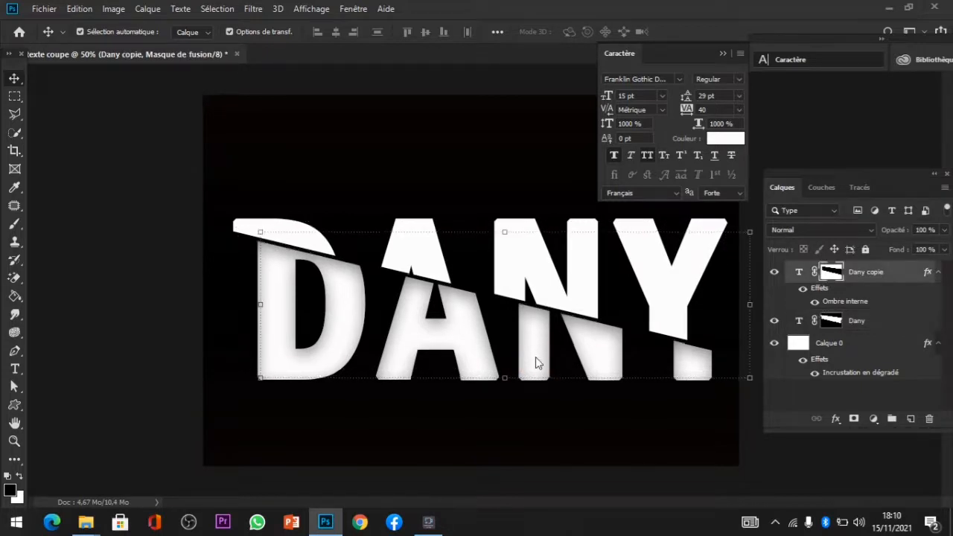
Nudge the lower part of the name back left to reduce its sideways offset from the upper part
{"action": "key", "text": "Left"}
{"action": "key", "text": "Left"}
{"action": "key", "text": "Left"}
{"action": "key", "text": "Left"}
{"action": "key", "text": "Left"}
{"action": "key", "text": "Left"}
{"action": "key", "text": "Left"}
{"action": "key", "text": "Left"}
{"action": "key", "text": "Left"}
{"action": "key", "text": "Left"}
{"action": "key", "text": "Left"}
{"action": "key", "text": "Left"}
{"action": "key", "text": "Left"}
{"action": "key", "text": "Left"}
{"action": "key", "text": "Left"}
{"action": "key", "text": "Left"}
{"action": "key", "text": "Left"}
{"action": "key", "text": "Left"}
{"action": "key", "text": "Left"}
{"action": "key", "text": "Left"}
{"action": "key", "text": "Left"}
{"action": "key", "text": "Left"}
{"action": "key", "text": "Left"}
{"action": "key", "text": "Left"}
{"action": "key", "text": "Left"}
{"action": "key", "text": "Left"}
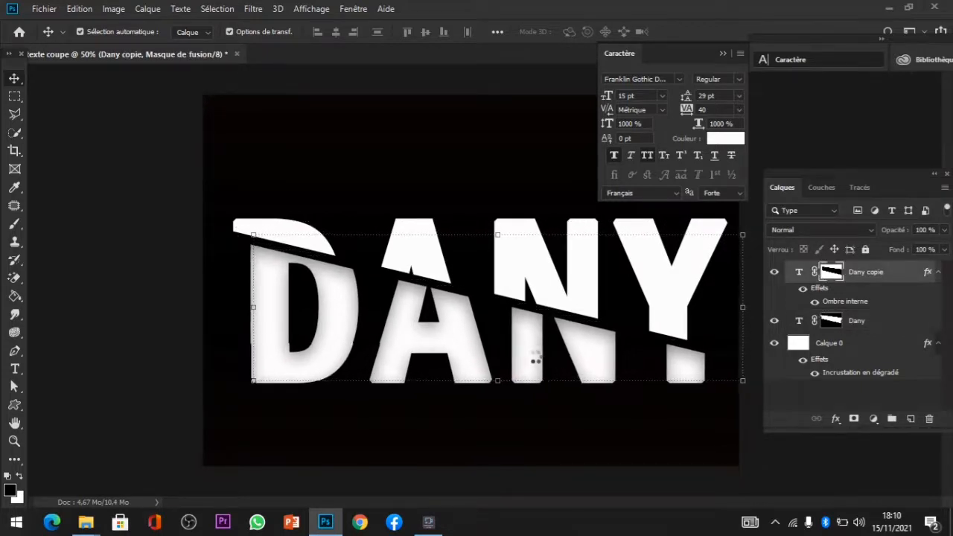
Fine-tune the lower part of the name slightly further left and adjust its height to settle the diagonal gap
{"action": "key", "text": "Down"}
{"action": "key", "text": "Down"}
{"action": "key", "text": "Left"}
{"action": "key", "text": "Left"}
{"action": "key", "text": "Left"}
{"action": "key", "text": "Left"}
{"action": "key", "text": "Left"}
{"action": "key", "text": "Left"}
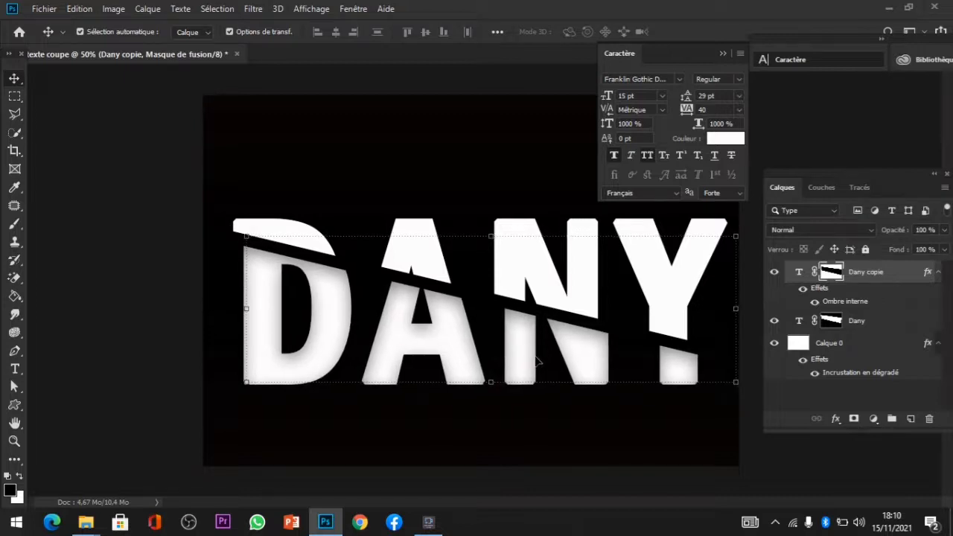
{"action": "key", "text": "Up"}
{"action": "key", "text": "Up"}
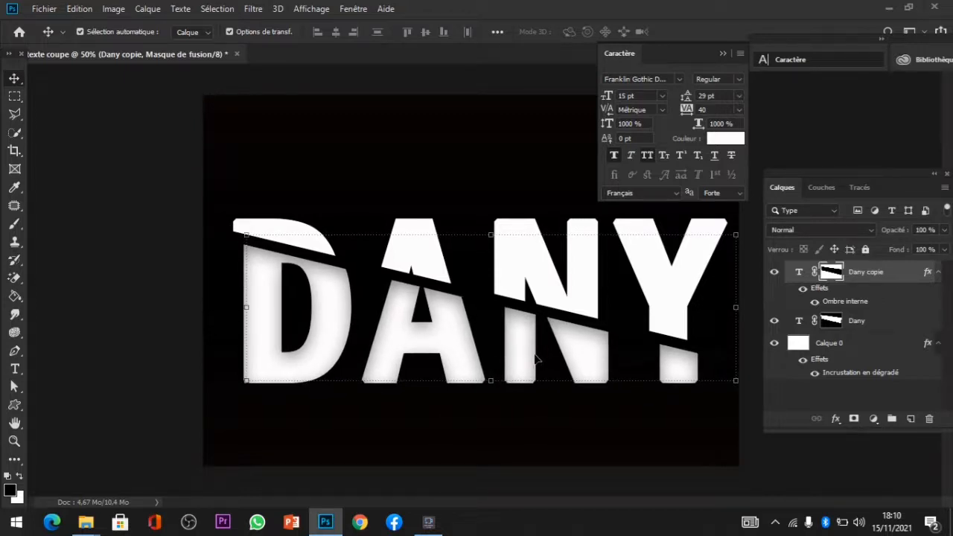